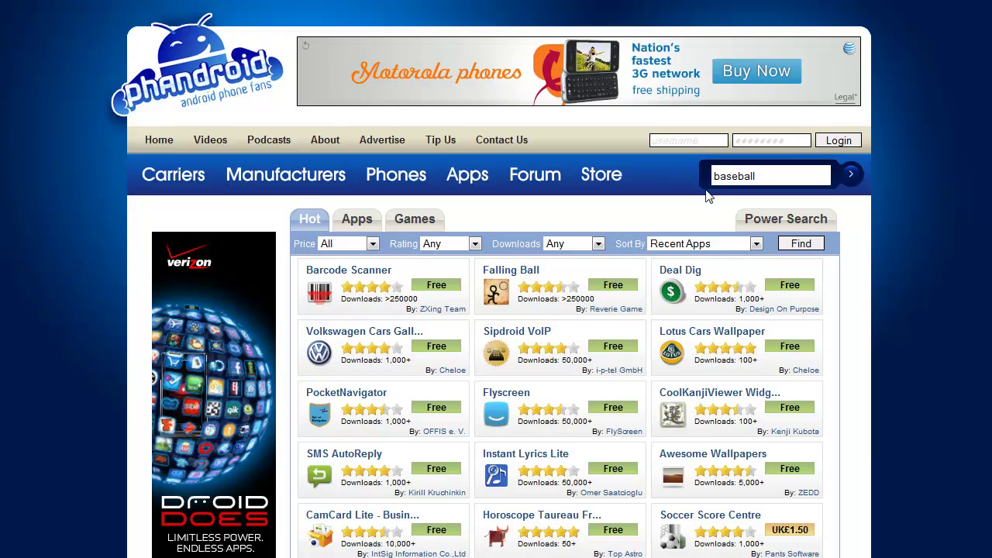
Run the baseball app search and scroll through the results
{"action": "key", "text": "Return"}
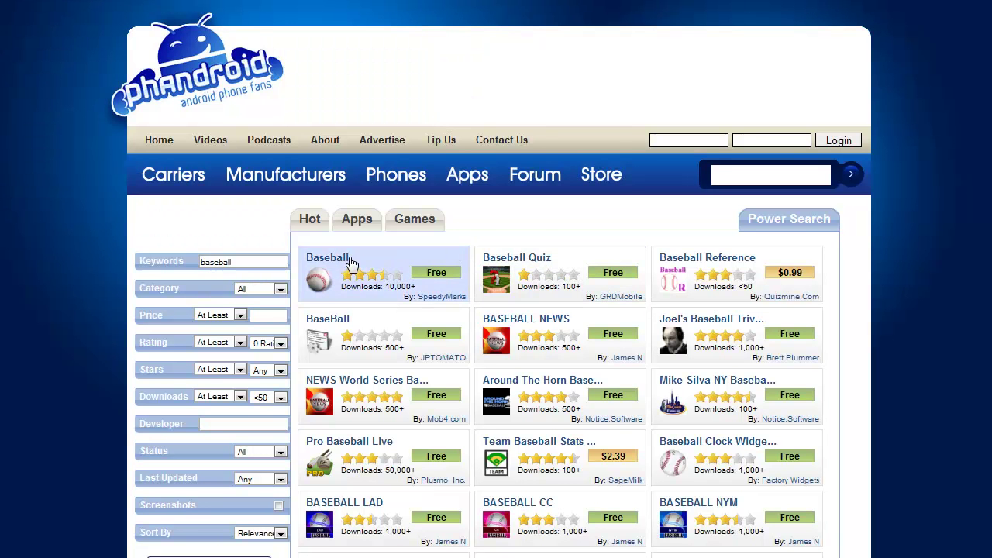
{"action": "scroll", "coordinate": [432, 279], "scroll_direction": "down", "scroll_amount": 2}
{"action": "scroll", "coordinate": [401, 203], "scroll_direction": "down", "scroll_amount": 4}
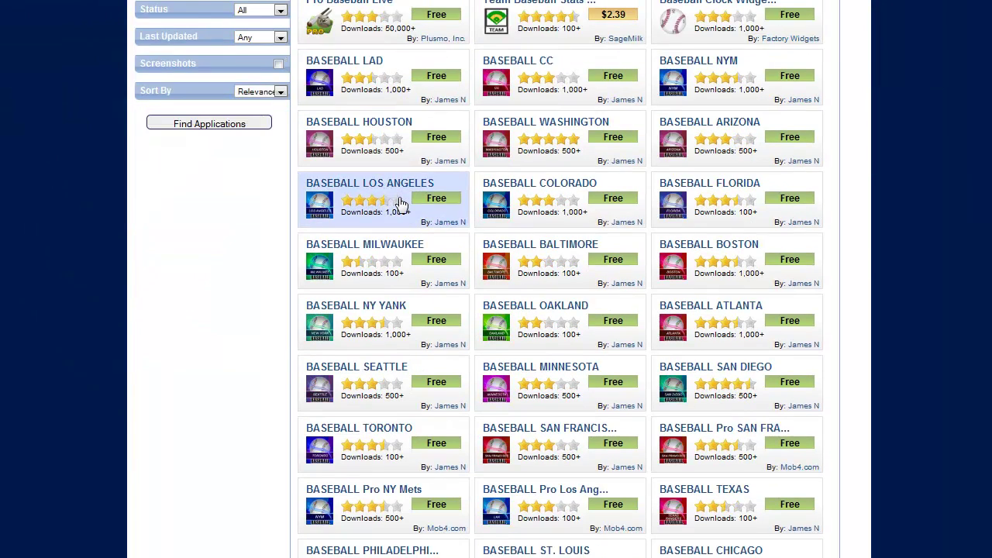
{"action": "scroll", "coordinate": [400, 203], "scroll_direction": "up", "scroll_amount": 6}
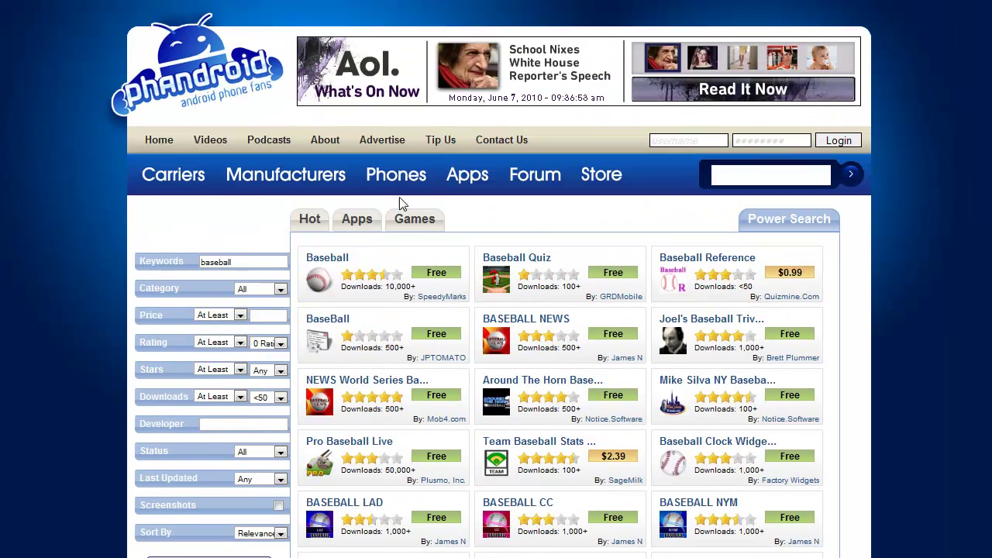
Search the site for 'barcode scanner'
{"action": "left_click", "coordinate": [737, 185]}
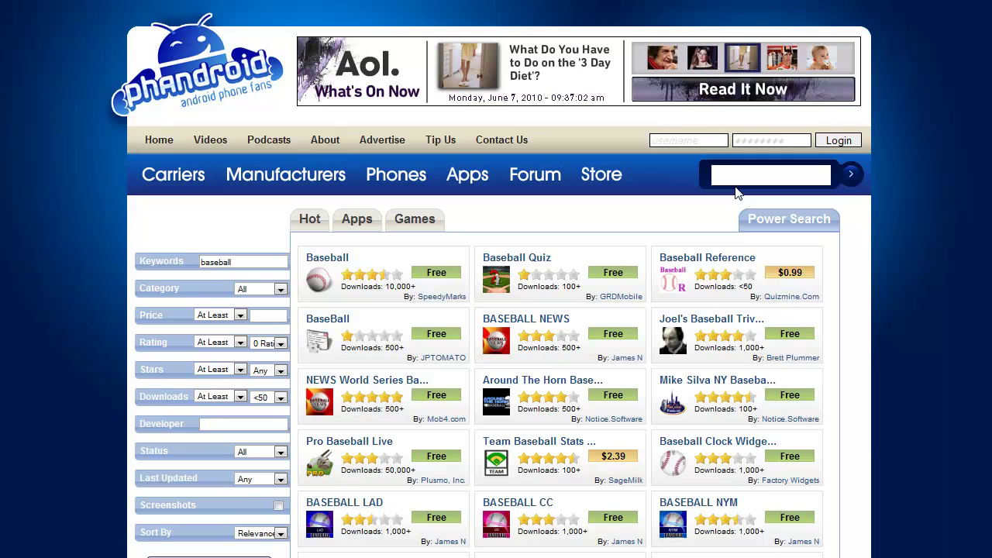
{"action": "type", "text": "barcode scanner"}
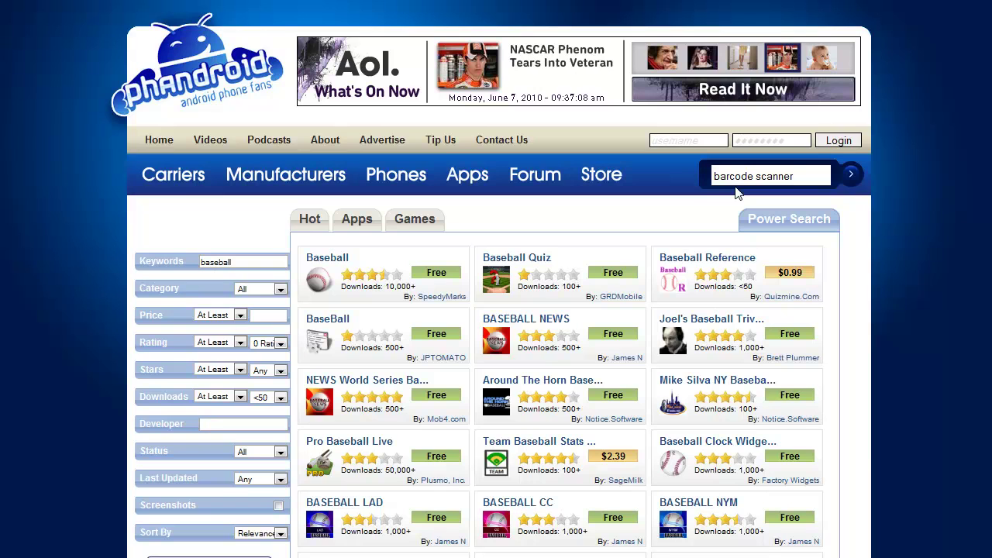
{"action": "key", "text": "Return"}
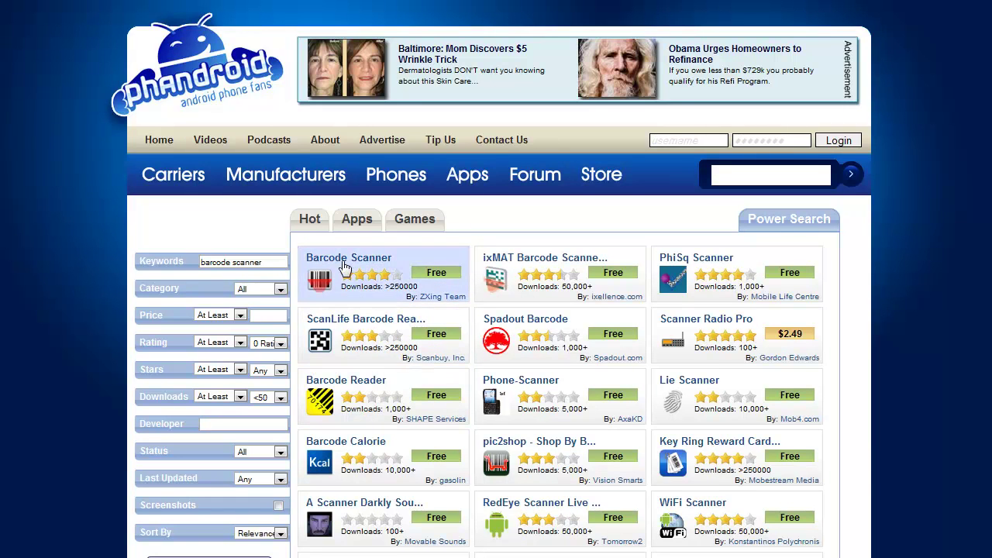
Open the ZXing Team Barcode Scanner listing from the search results
{"action": "left_click", "coordinate": [320, 288]}
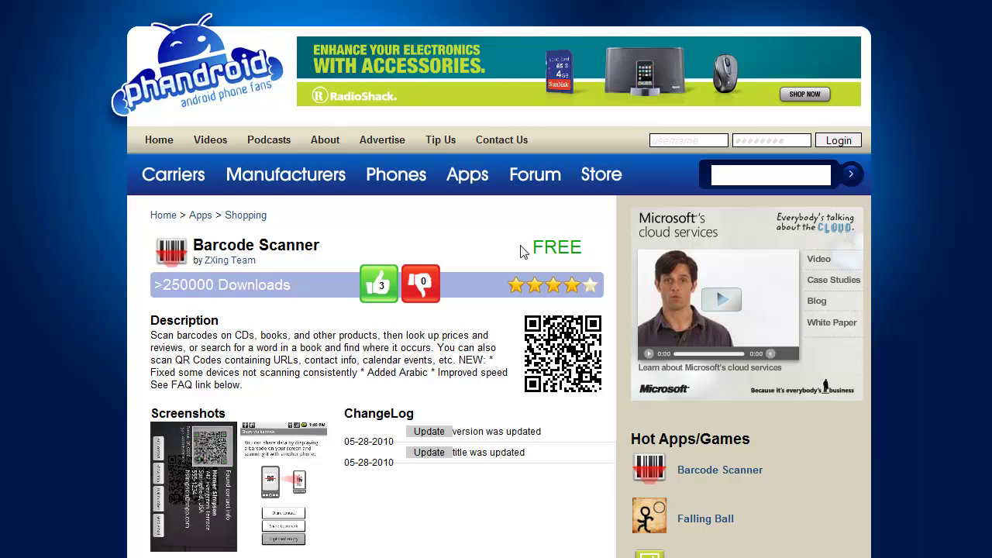
Read the Barcode Scanner description, then enlarge the first of its two screenshots
{"action": "mouse_move", "coordinate": [560, 293]}
{"action": "scroll", "coordinate": [293, 314], "scroll_direction": "down", "scroll_amount": 2}
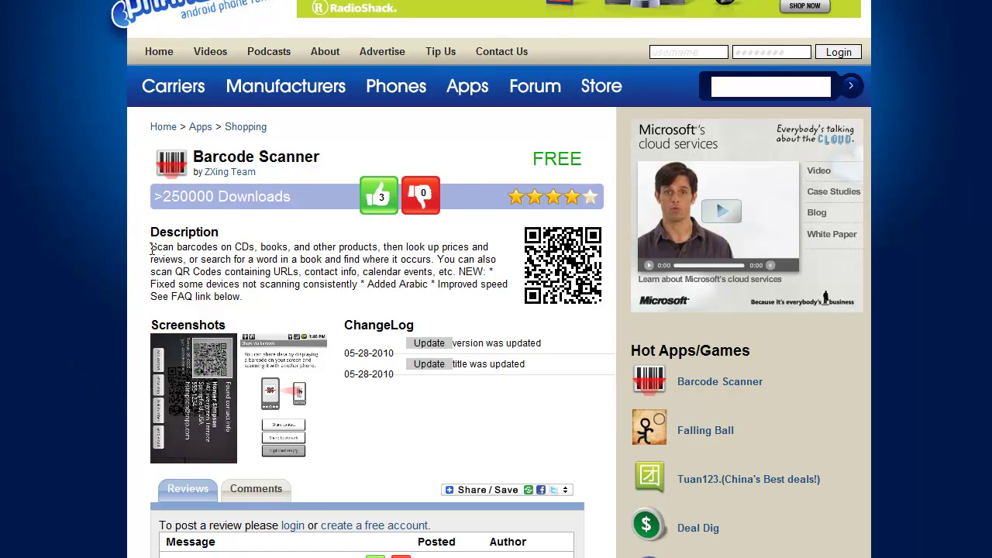
{"action": "left_click_drag", "start_coordinate": [159, 248], "coordinate": [246, 304]}
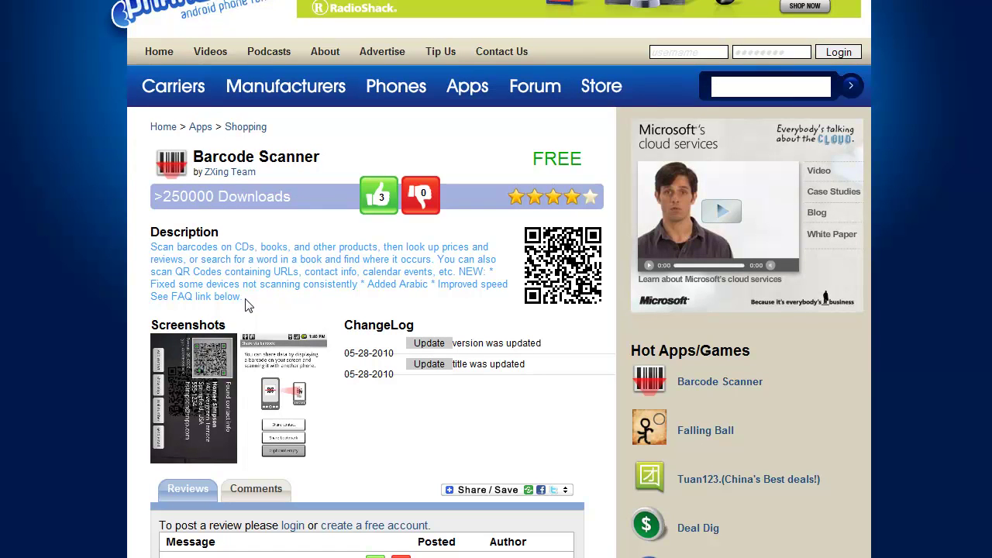
{"action": "left_click", "coordinate": [245, 280]}
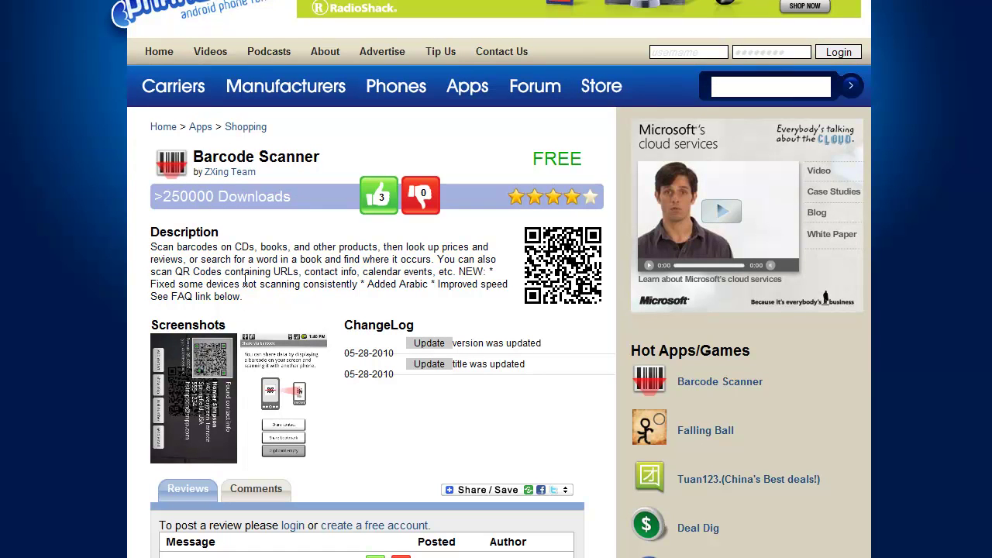
{"action": "left_click", "coordinate": [200, 364]}
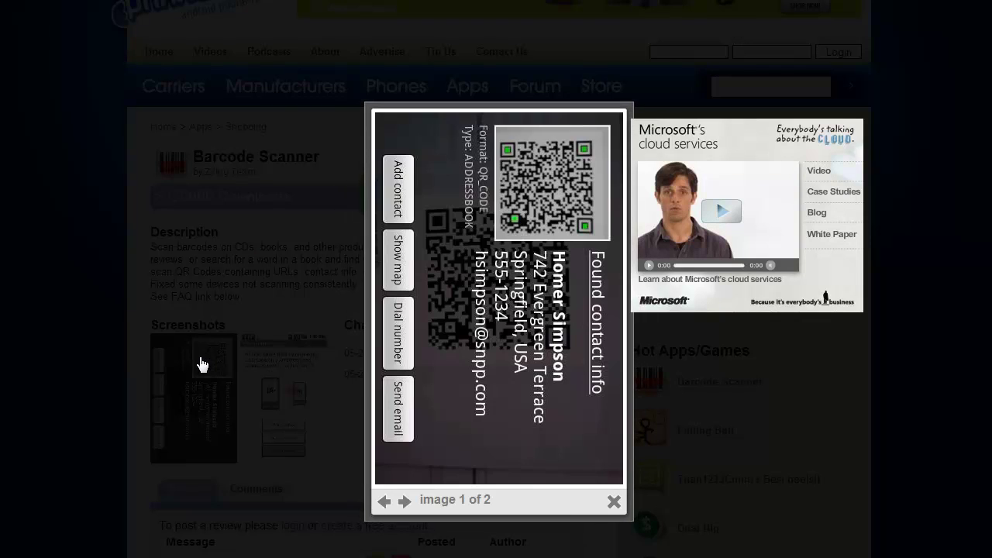
Show the second Barcode Scanner screenshot, then close the image viewer
{"action": "left_click", "coordinate": [403, 502]}
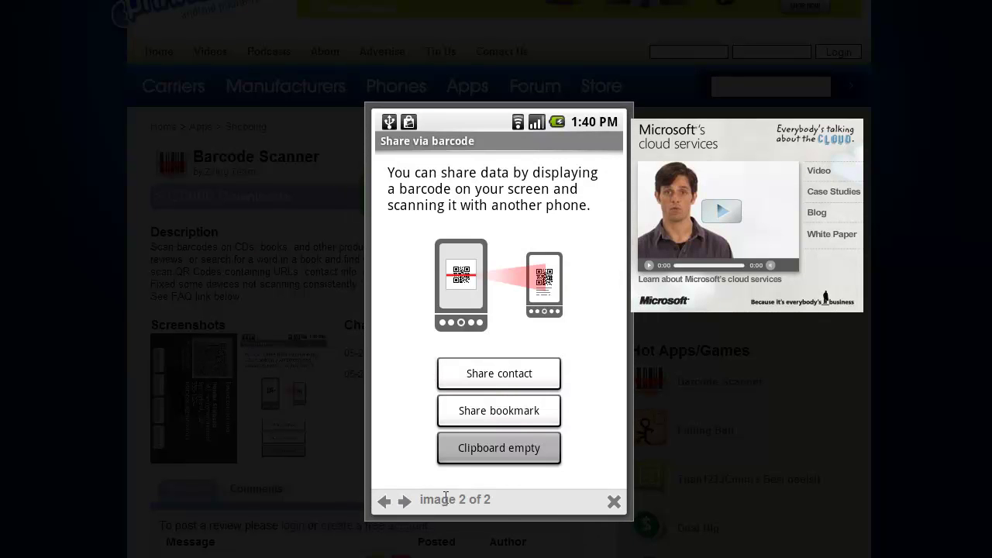
{"action": "left_click", "coordinate": [613, 503]}
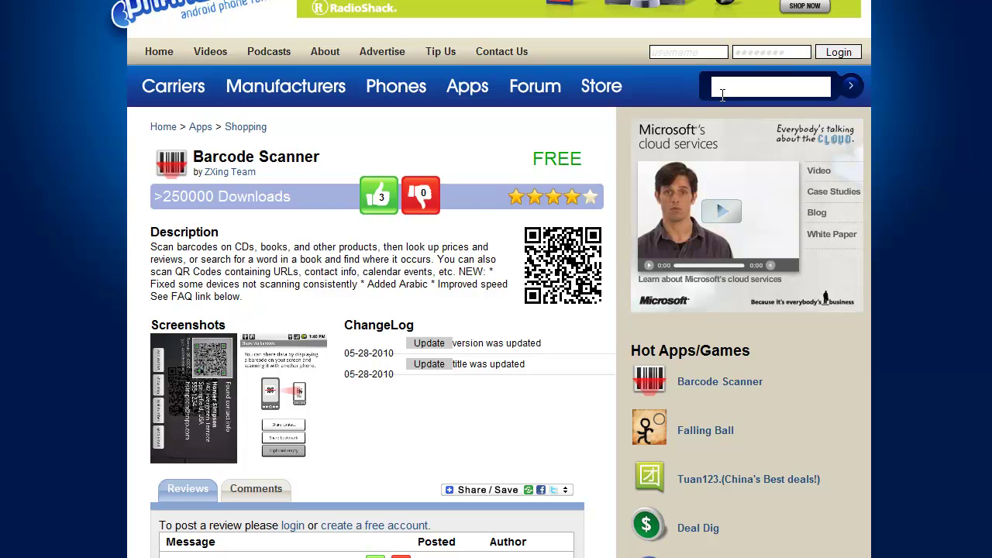
Search the site for 'phandroid news'
{"action": "type", "text": "droid new"}
{"action": "key", "text": "BackSpace"}
{"action": "key", "text": "BackSpace"}
{"action": "key", "text": "BackSpace"}
{"action": "key", "text": "BackSpace"}
{"action": "key", "text": "BackSpace"}
{"action": "type", "text": "d news"}
{"action": "key", "text": "Return"}
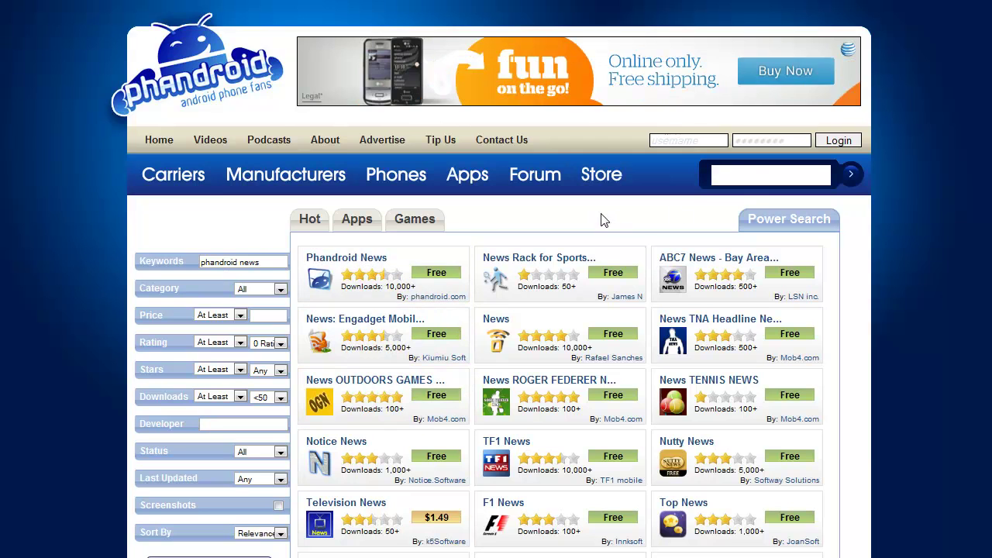
Search for 'google' and browse all apps by developer Google Inc
{"action": "left_click", "coordinate": [739, 175]}
{"action": "type", "text": "google"}
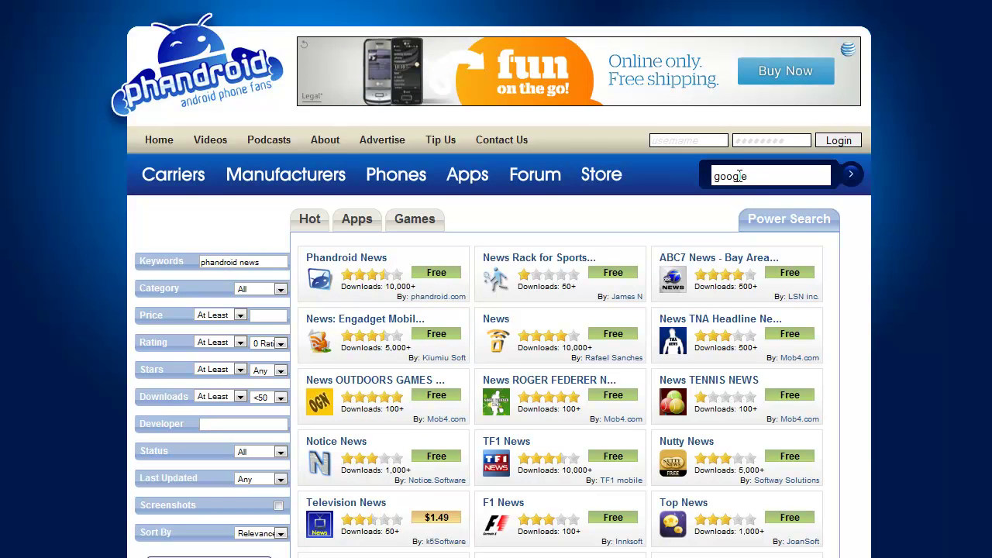
{"action": "key", "text": "Return"}
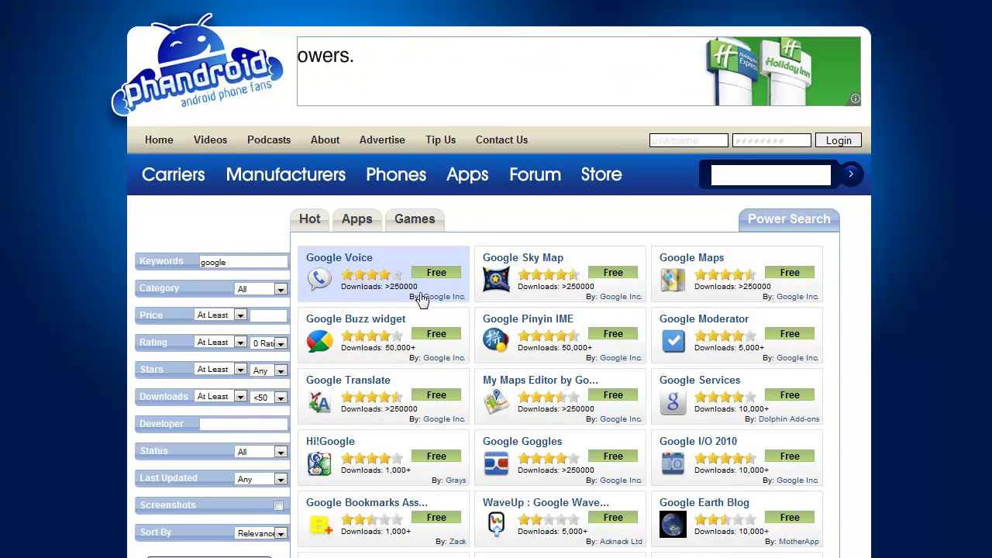
{"action": "left_click", "coordinate": [482, 358]}
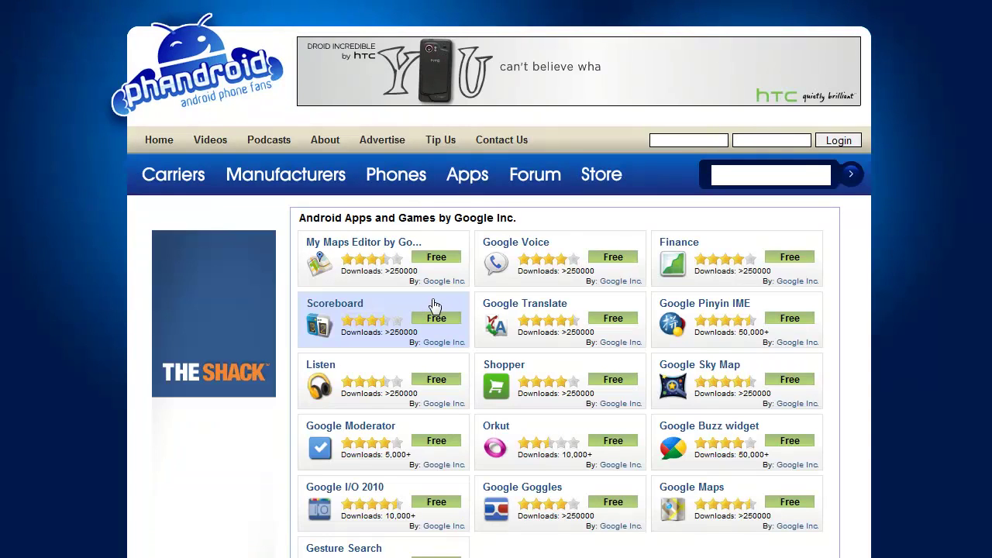
{"action": "scroll", "coordinate": [435, 305], "scroll_direction": "down", "scroll_amount": 3}
{"action": "scroll", "coordinate": [436, 307], "scroll_direction": "up", "scroll_amount": 3}
{"action": "scroll", "coordinate": [436, 308], "scroll_direction": "down", "scroll_amount": 3}
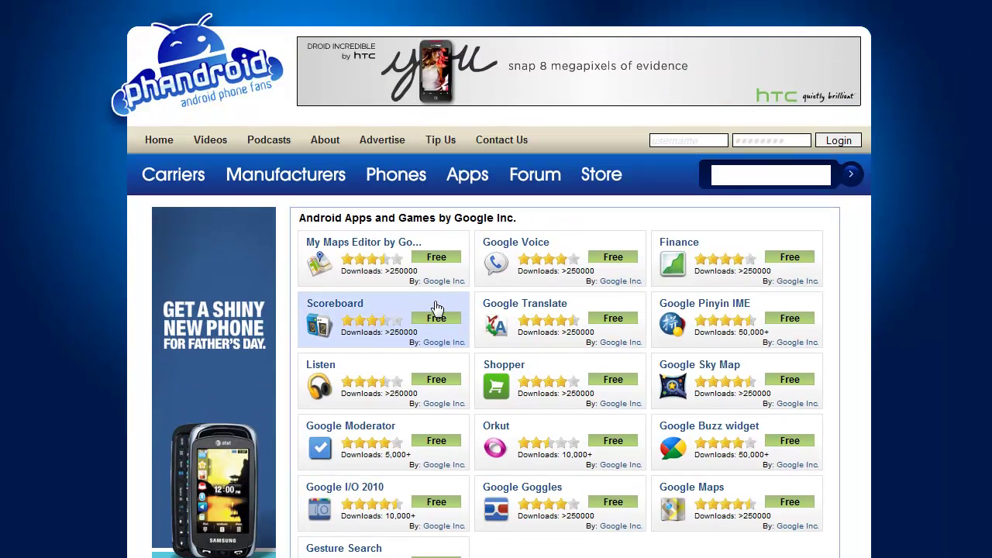
Search the site for 'barcode scanner' again
{"action": "left_click", "coordinate": [785, 173]}
{"action": "type", "text": "barcode "}
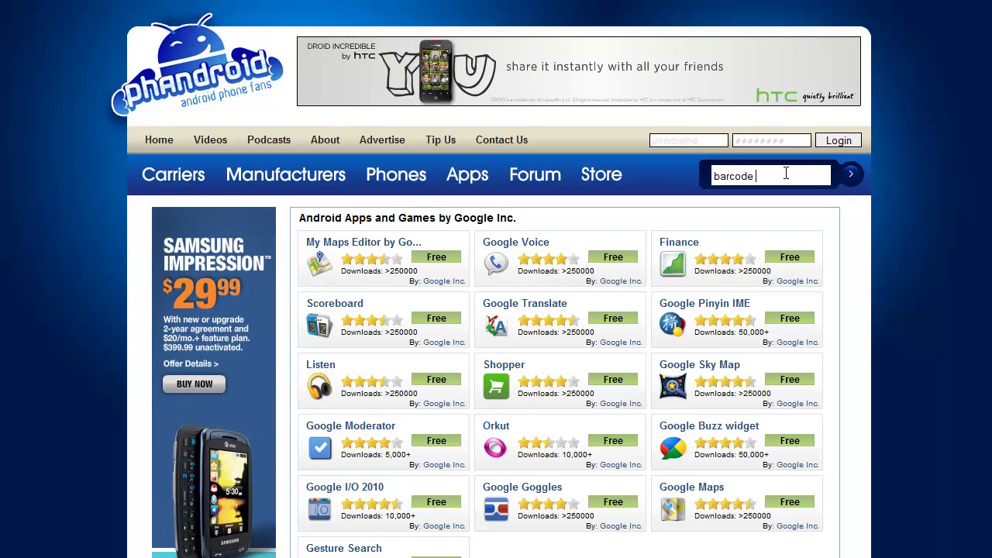
{"action": "type", "text": "scanner"}
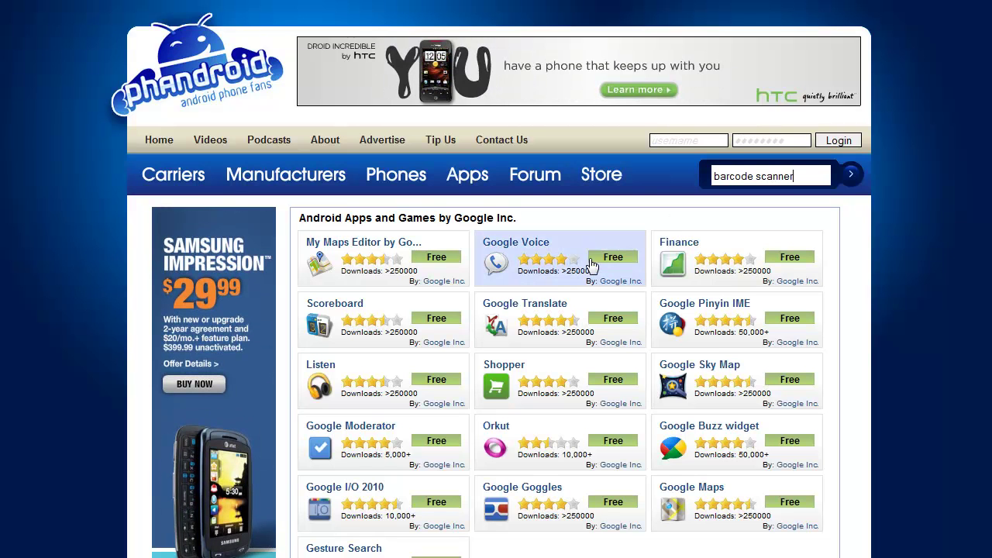
{"action": "key", "text": "Return"}
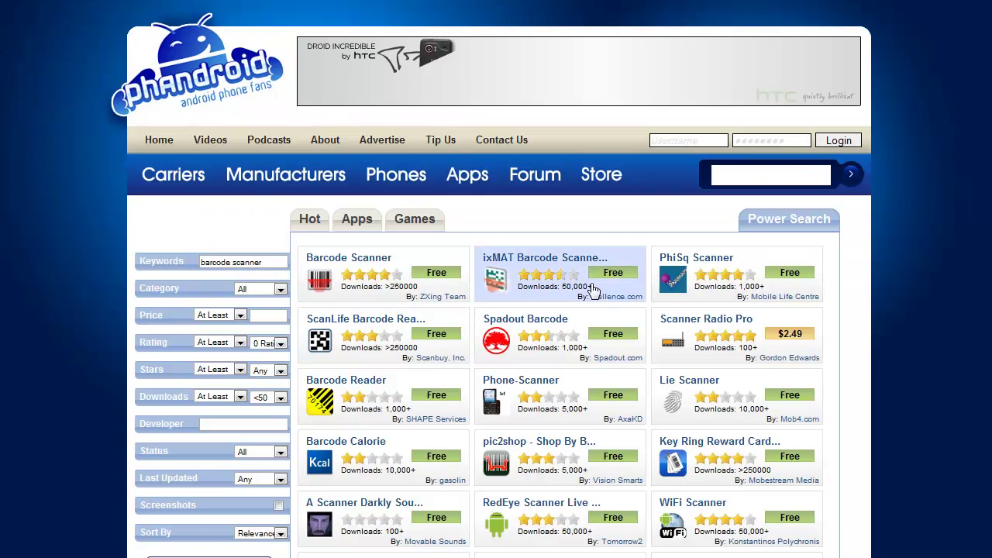
Reopen the Barcode Scanner listing and scroll down to its reviews and back up
{"action": "left_click", "coordinate": [354, 259]}
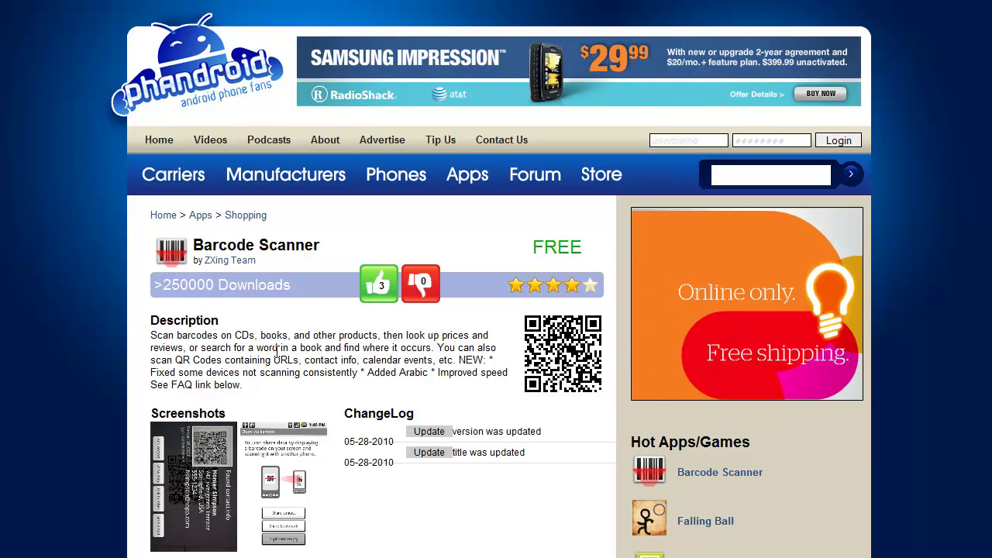
{"action": "scroll", "coordinate": [314, 364], "scroll_direction": "down", "scroll_amount": 3}
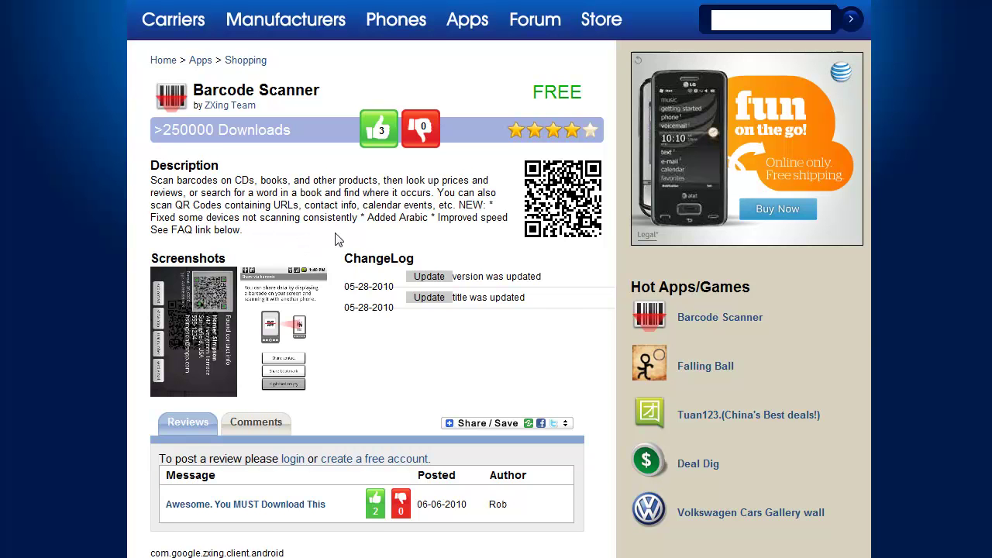
{"action": "scroll", "coordinate": [414, 220], "scroll_direction": "up", "scroll_amount": 3}
{"action": "left_click", "coordinate": [688, 140]}
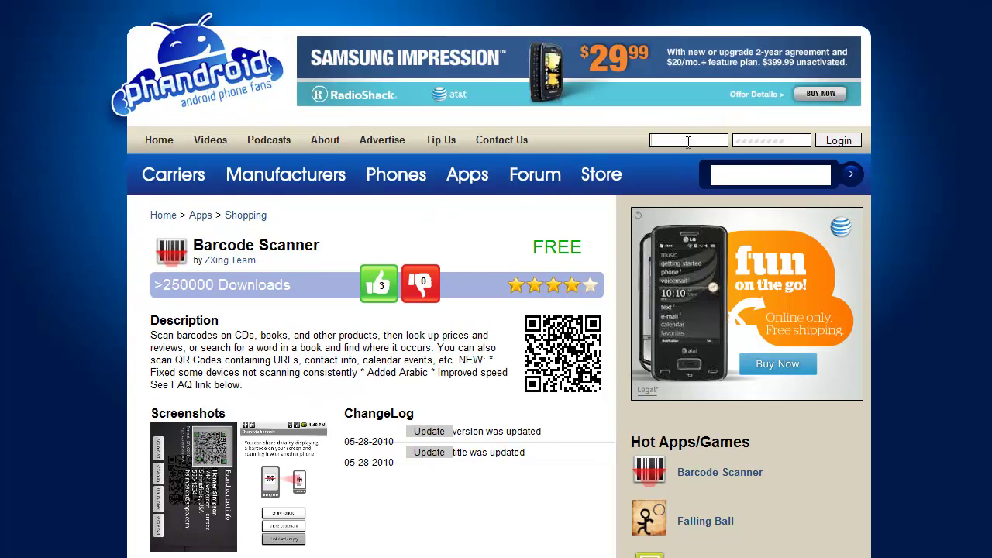
{"action": "type", "text": "Rob"}
{"action": "key", "text": "Tab"}
{"action": "type", "text": "•••••••"}
{"action": "key", "text": "Return"}
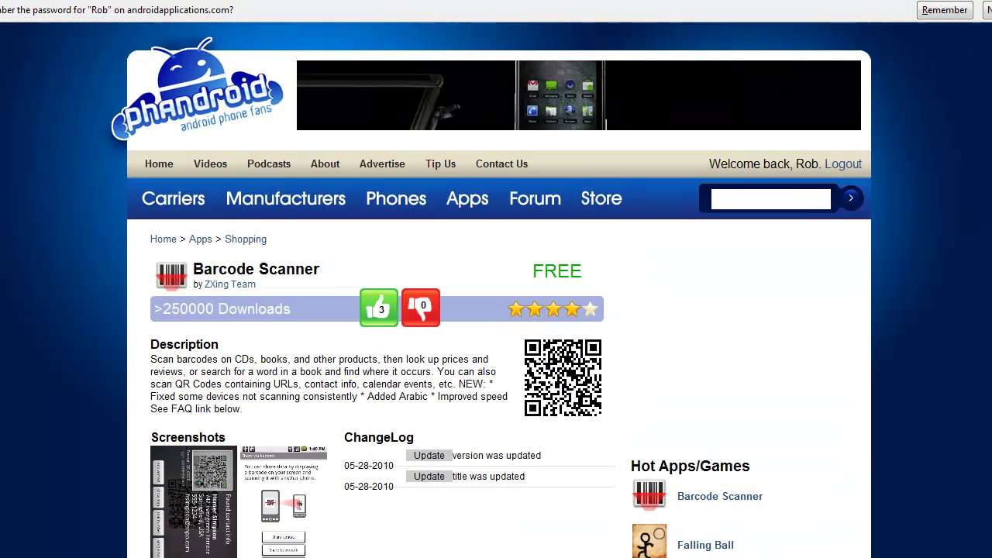
{"action": "left_click", "coordinate": [945, 9]}
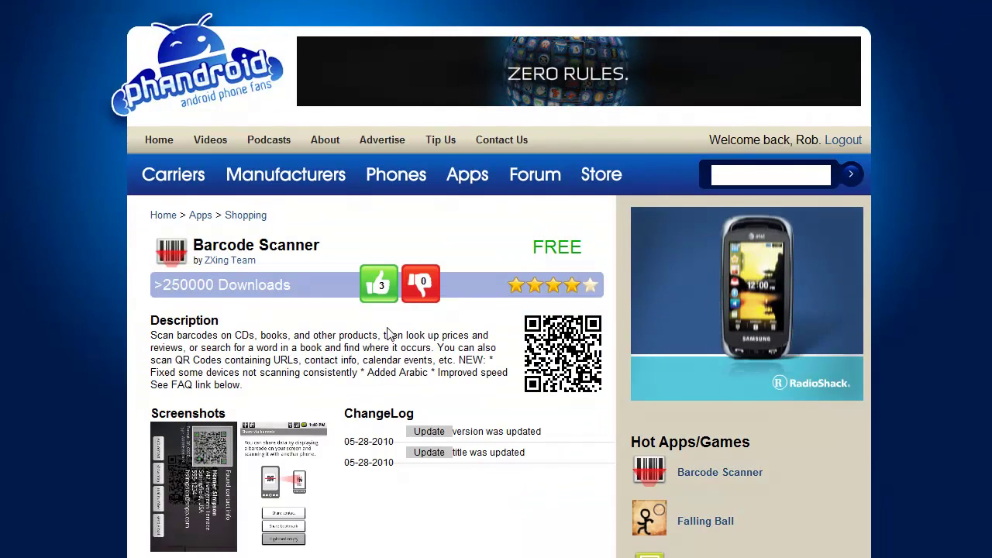
{"action": "scroll", "coordinate": [387, 326], "scroll_direction": "down", "scroll_amount": 3}
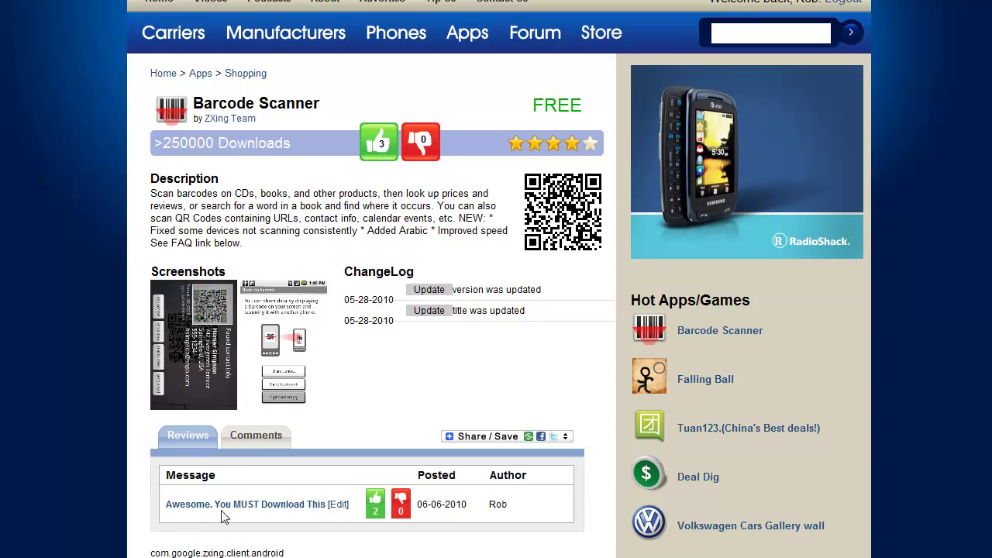
{"action": "scroll", "coordinate": [293, 241], "scroll_direction": "up", "scroll_amount": 2}
{"action": "scroll", "coordinate": [293, 254], "scroll_direction": "down", "scroll_amount": 2}
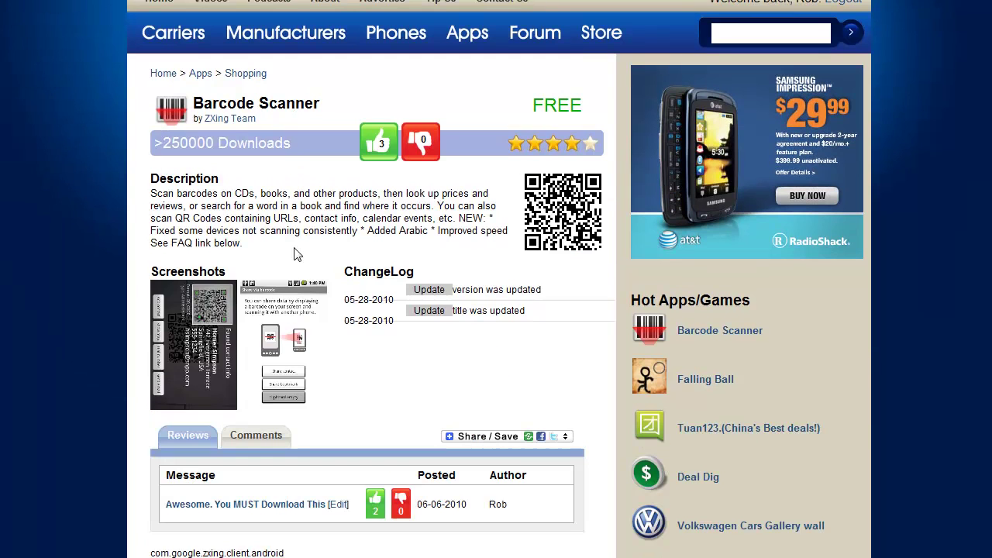
{"action": "left_click", "coordinate": [223, 505]}
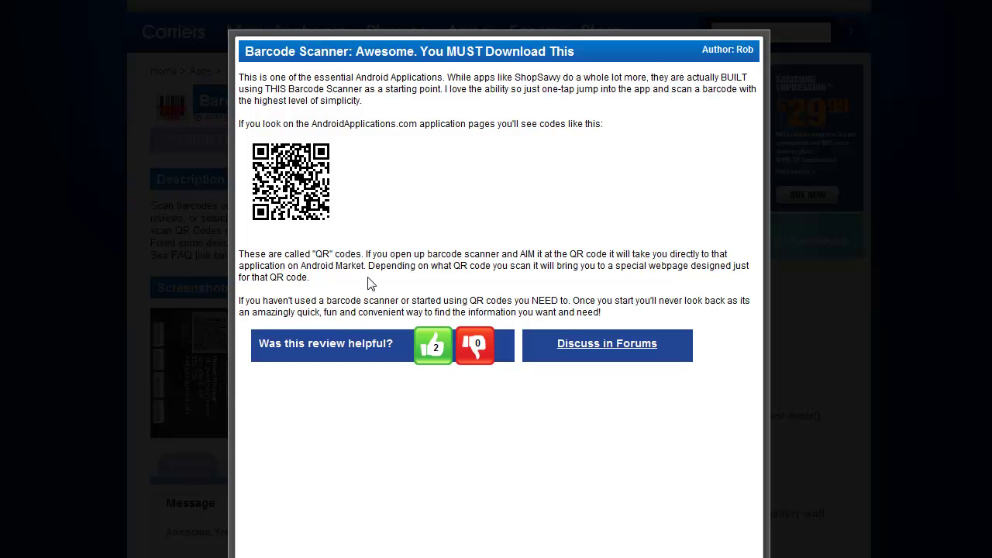
{"action": "key", "text": "Escape"}
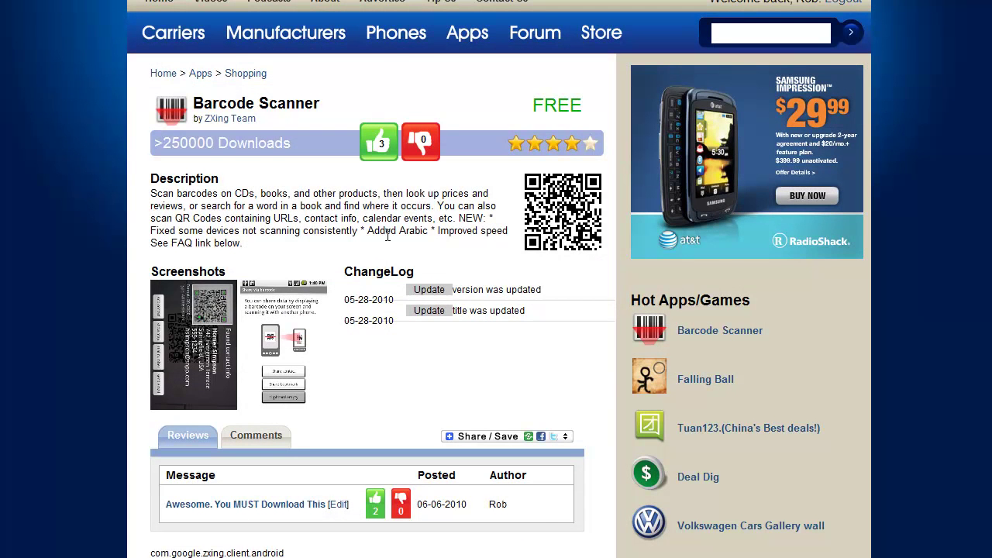
{"action": "scroll", "coordinate": [341, 287], "scroll_direction": "up", "scroll_amount": 3}
{"action": "left_click", "coordinate": [778, 174]}
Search 'phandroid news', open the Phandroid News app page and scroll to its Reviews
{"action": "type", "text": "phandroid news"}
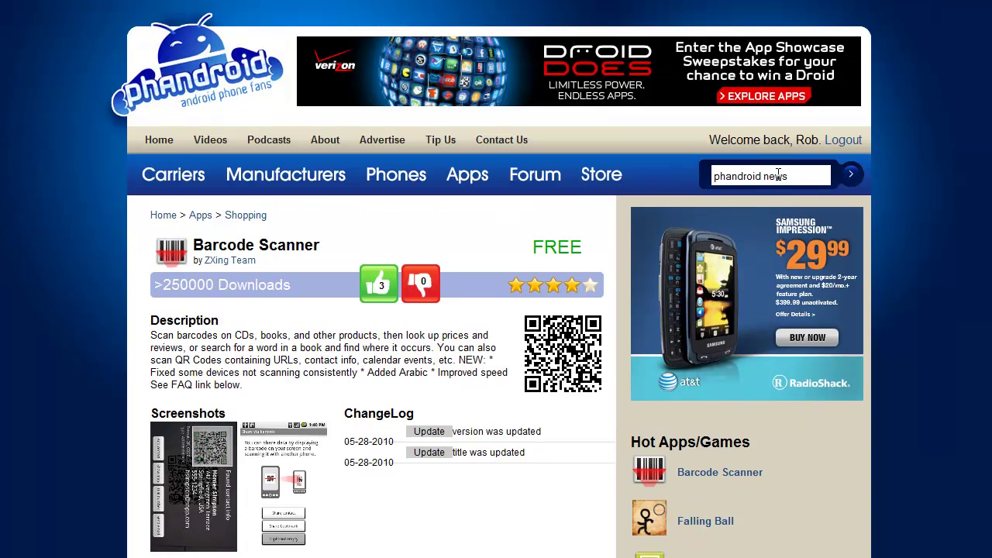
{"action": "key", "text": "Return"}
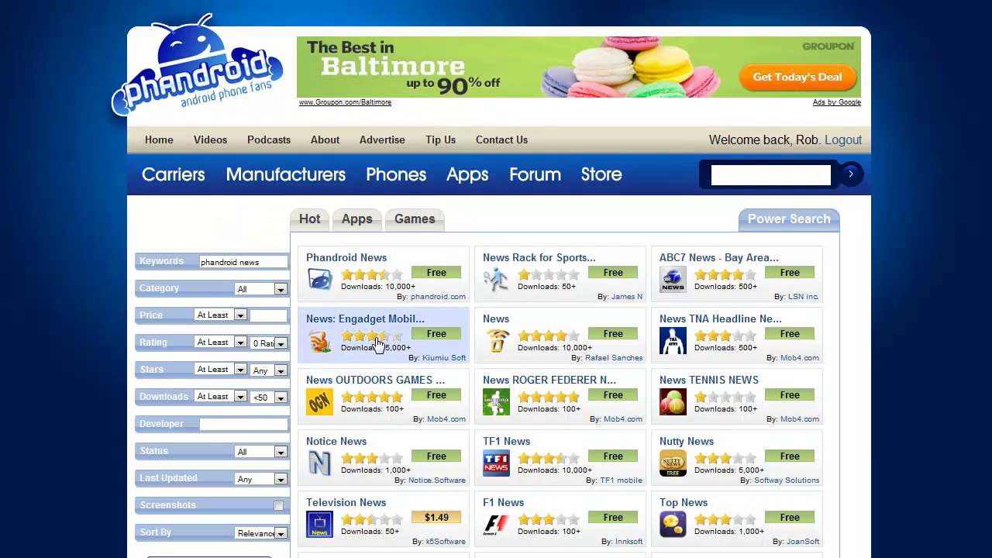
{"action": "left_click", "coordinate": [345, 258]}
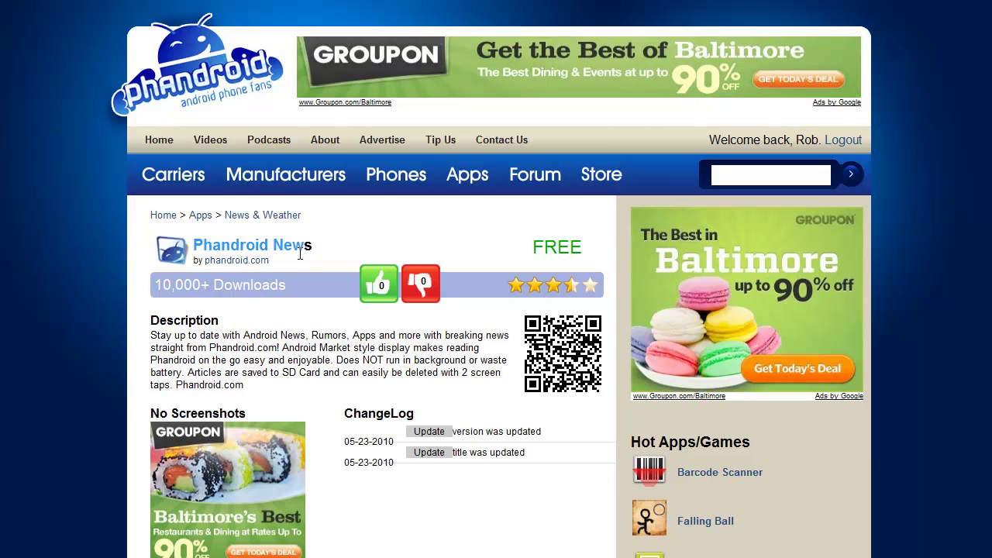
{"action": "scroll", "coordinate": [278, 335], "scroll_direction": "down", "scroll_amount": 2}
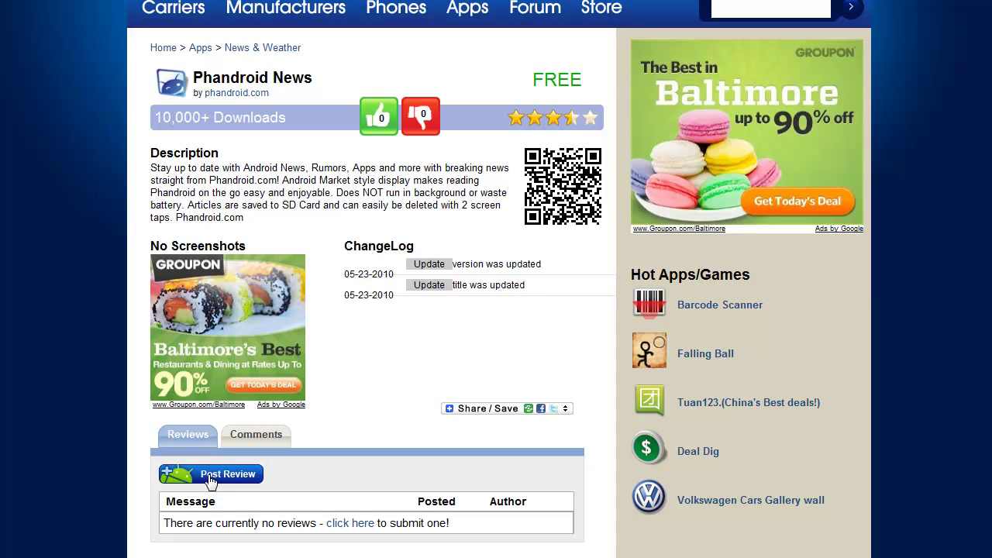
Start a Phandroid News review with bottom line 'Great App For Keeping Up With Android News'
{"action": "left_click", "coordinate": [210, 479]}
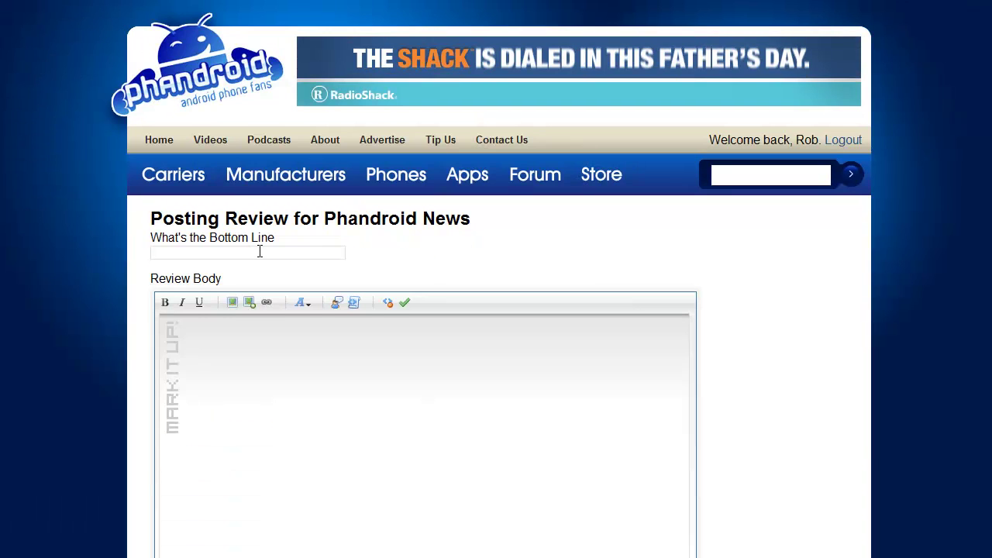
{"action": "left_click", "coordinate": [256, 250]}
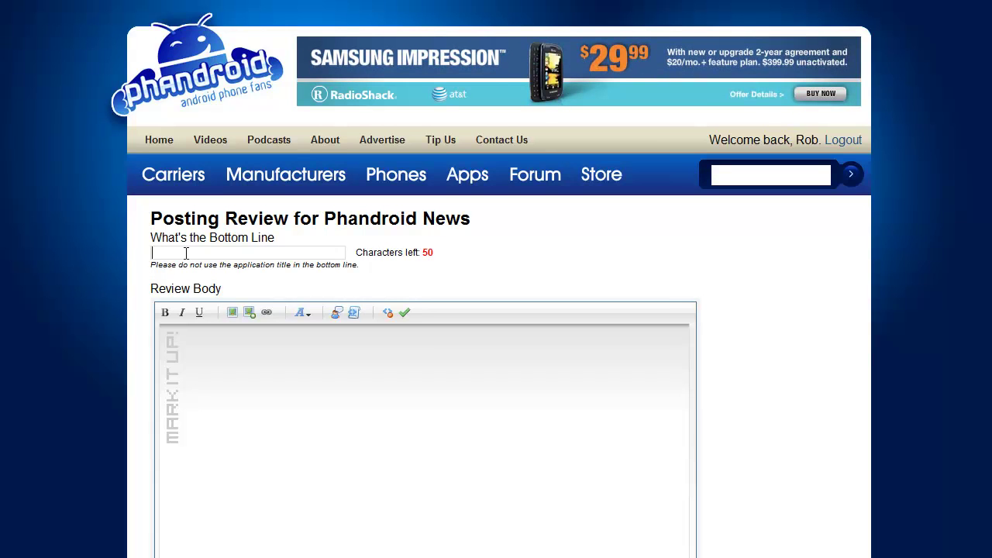
{"action": "type", "text": "Great"}
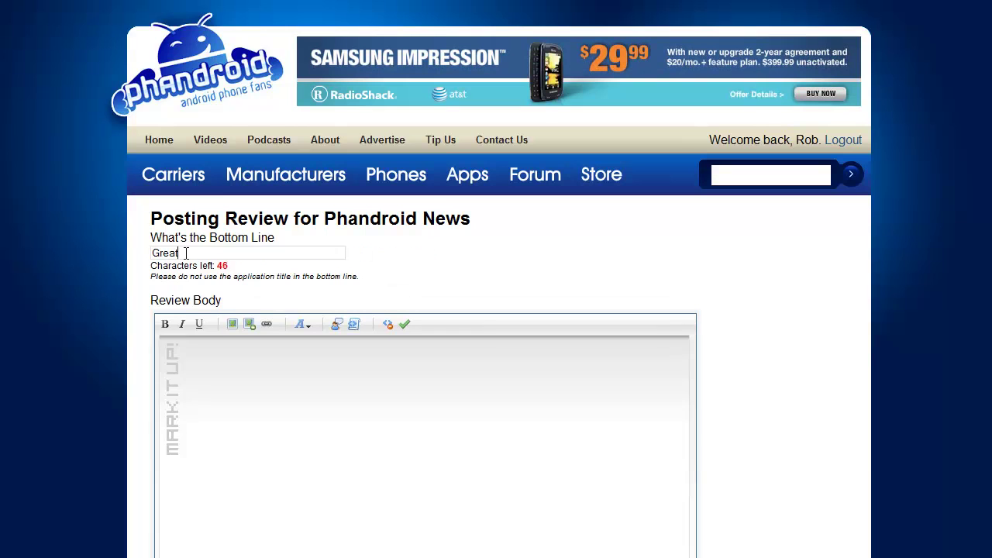
{"action": "type", "text": " App"}
{"action": "type", "text": "For Keeping Up Wi"}
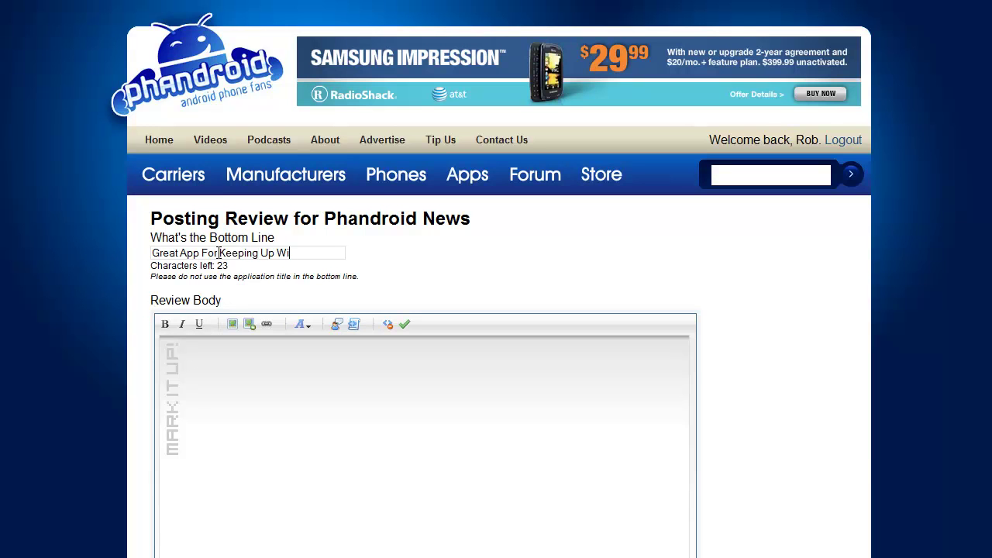
{"action": "type", "text": "th Android News"}
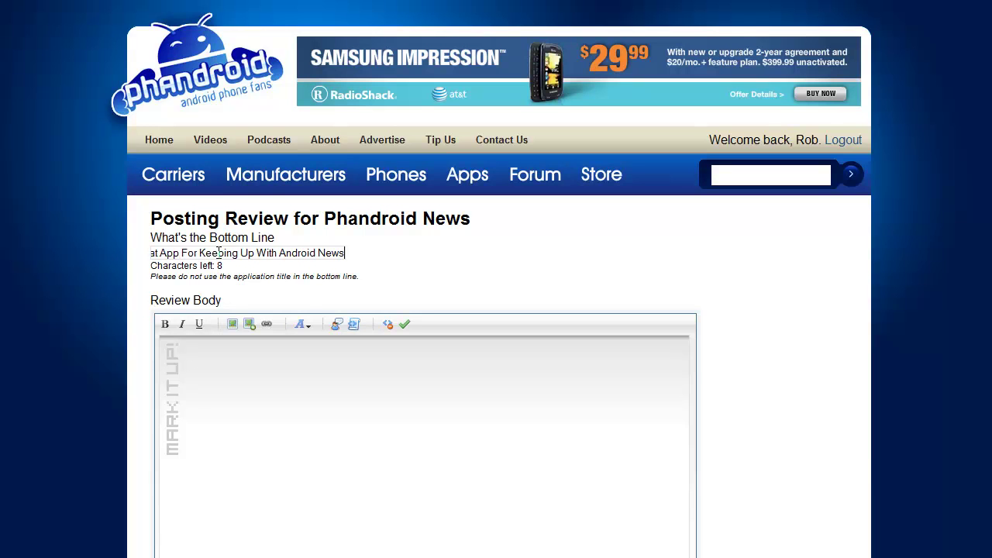
{"action": "left_click", "coordinate": [257, 378]}
Insert the Phandroid logo into the review body as an [img] tag using its copied address
{"action": "left_click", "coordinate": [233, 325]}
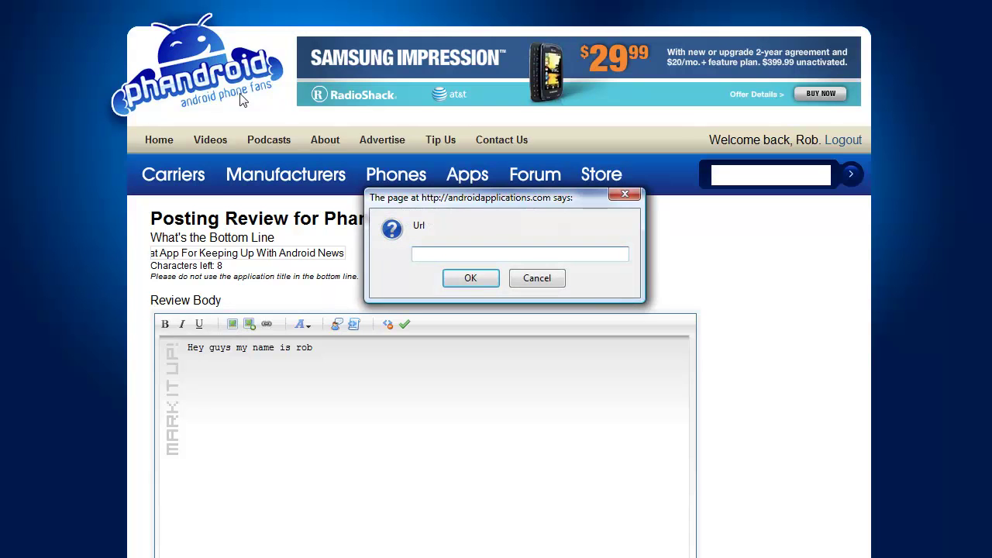
{"action": "left_click", "coordinate": [539, 279]}
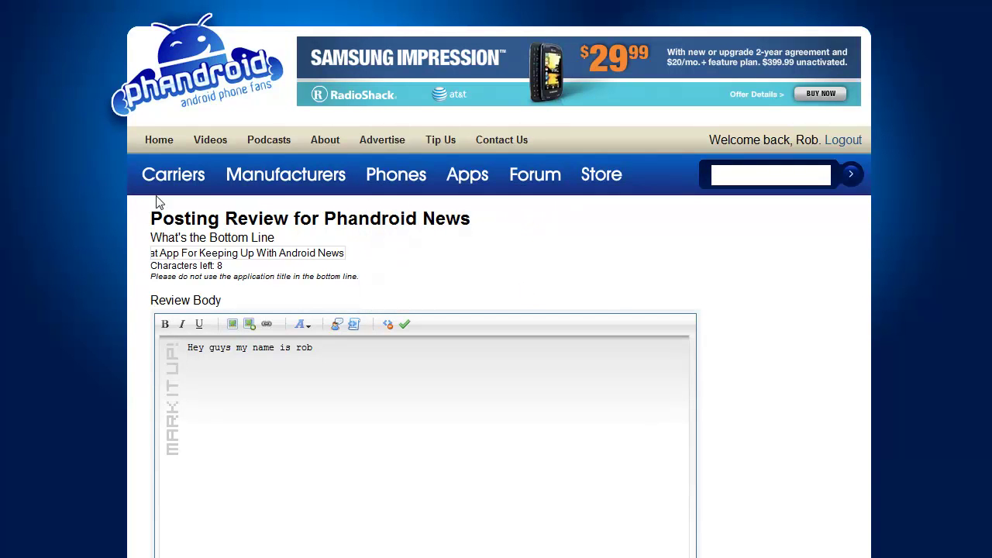
{"action": "right_click", "coordinate": [163, 72]}
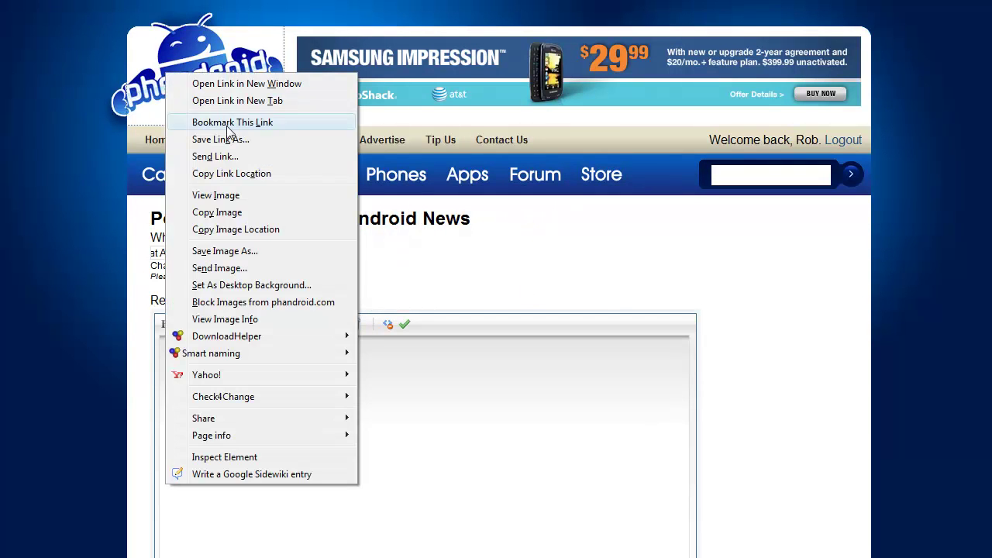
{"action": "left_click", "coordinate": [258, 229]}
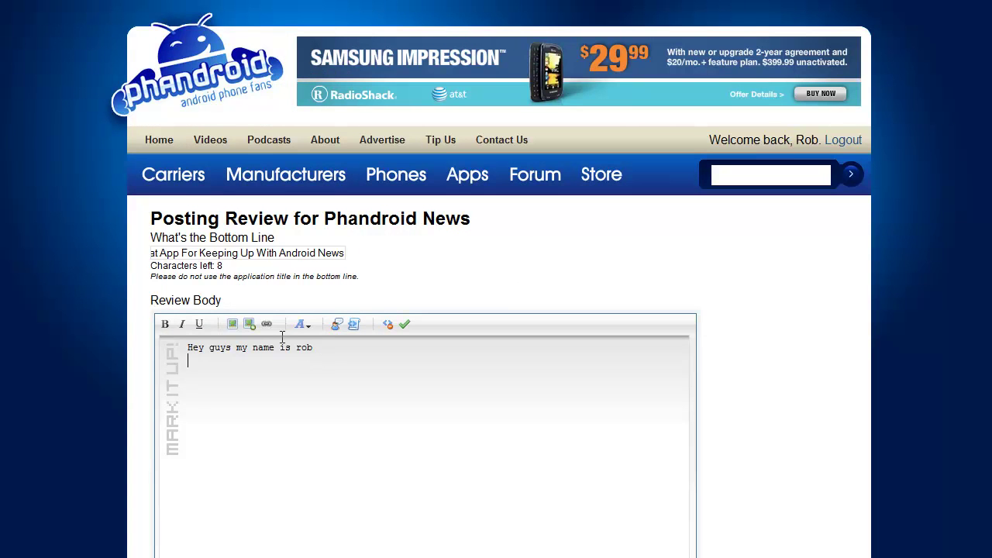
{"action": "left_click", "coordinate": [235, 325]}
{"action": "type", "text": "http://phandroid.com/wp-content/themes/mroar/images/logo.gif"}
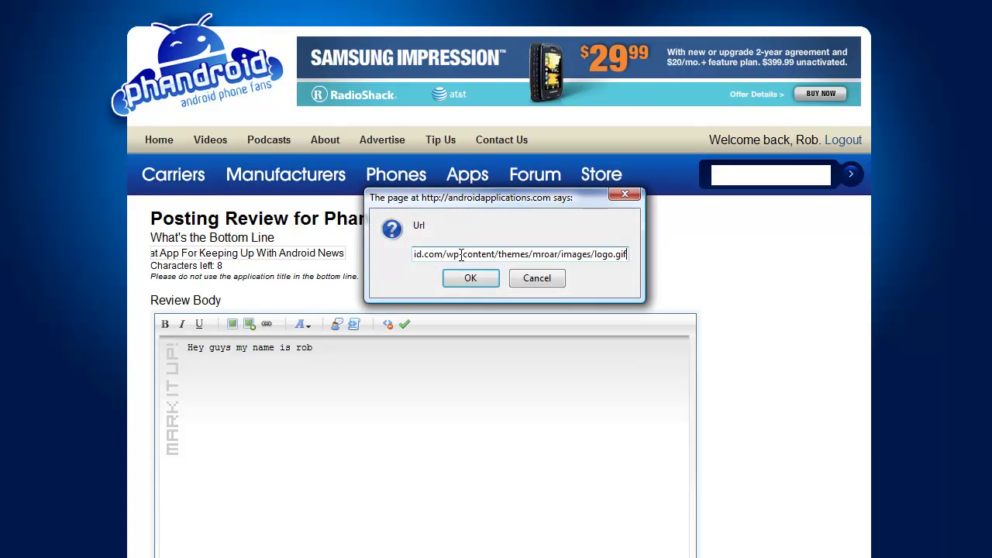
{"action": "left_click", "coordinate": [470, 278]}
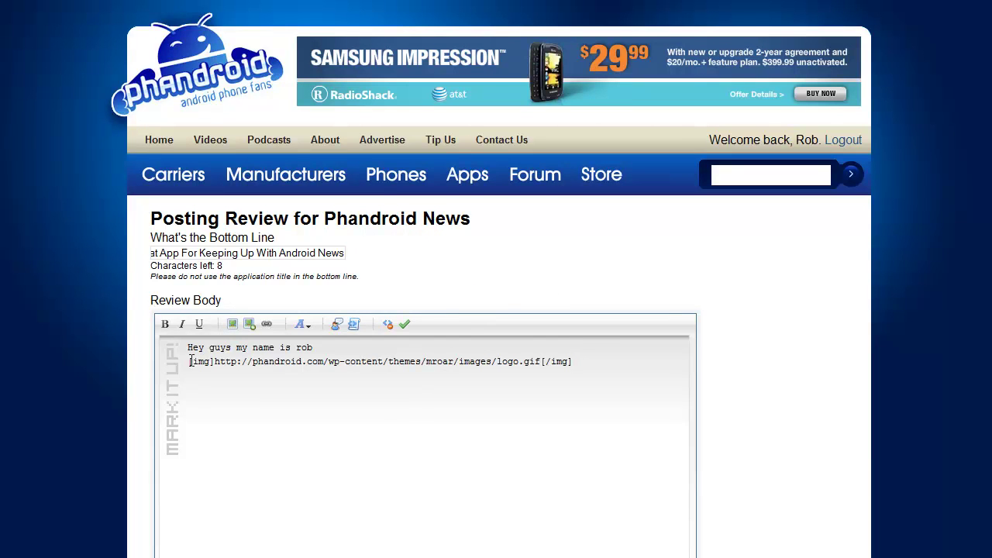
Move the logo [img] tag line so it sits below the greeting
{"action": "left_click_drag", "start_coordinate": [189, 361], "coordinate": [211, 361]}
{"action": "left_click", "coordinate": [253, 361]}
{"action": "left_click_drag", "start_coordinate": [549, 363], "coordinate": [176, 374]}
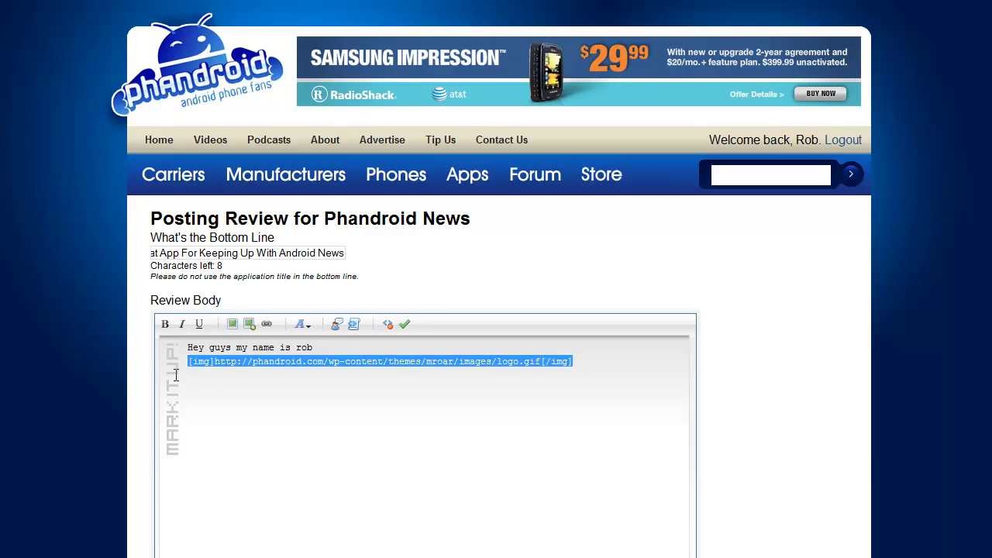
{"action": "left_click", "coordinate": [318, 362]}
{"action": "left_click_drag", "start_coordinate": [591, 359], "coordinate": [174, 368]}
{"action": "key", "text": "ctrl+c"}
{"action": "key", "text": "BackSpace"}
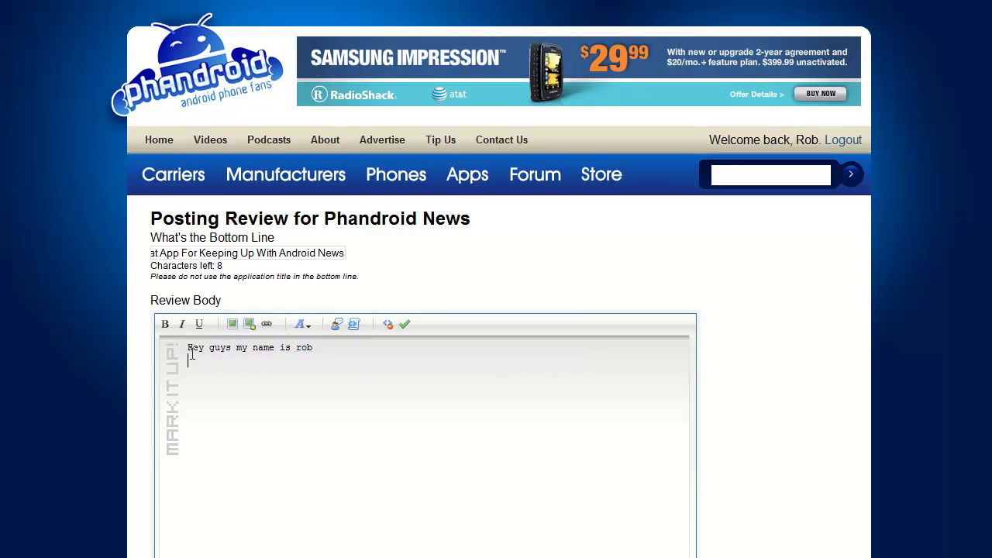
{"action": "key", "text": "ctrl+v"}
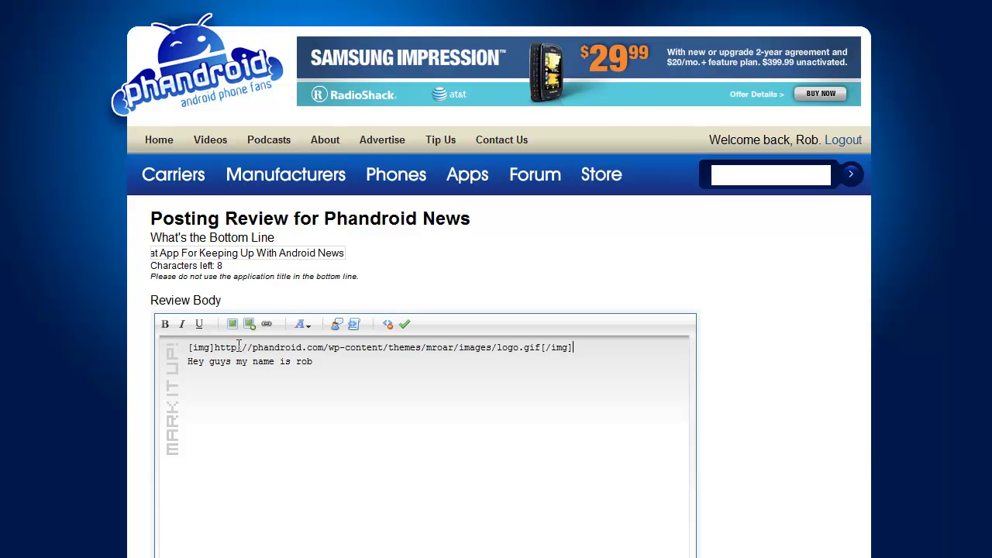
{"action": "left_click_drag", "start_coordinate": [571, 346], "coordinate": [39, 337]}
{"action": "key", "text": "ctrl+c"}
{"action": "key", "text": "BackSpace"}
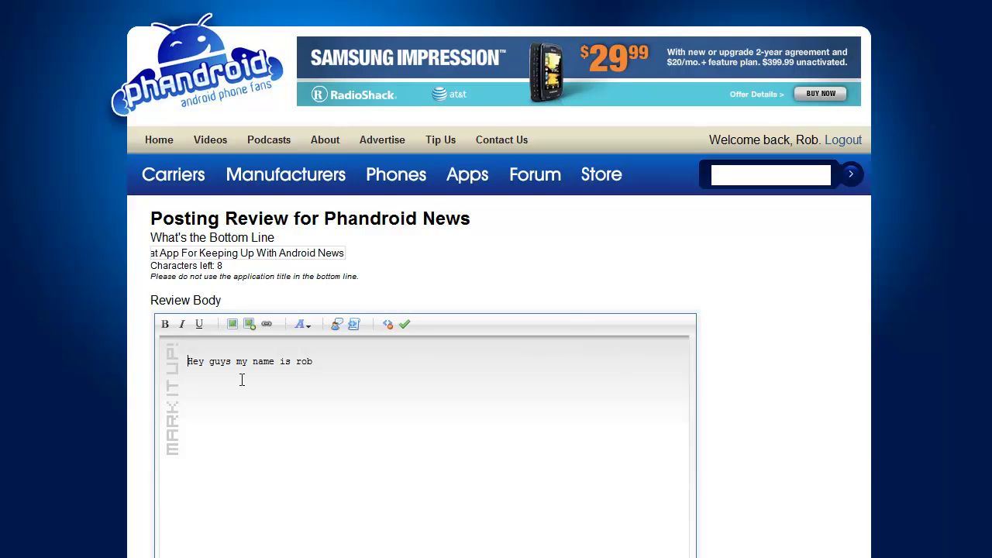
{"action": "key", "text": "BackSpace"}
{"action": "key", "text": "ctrl+v"}
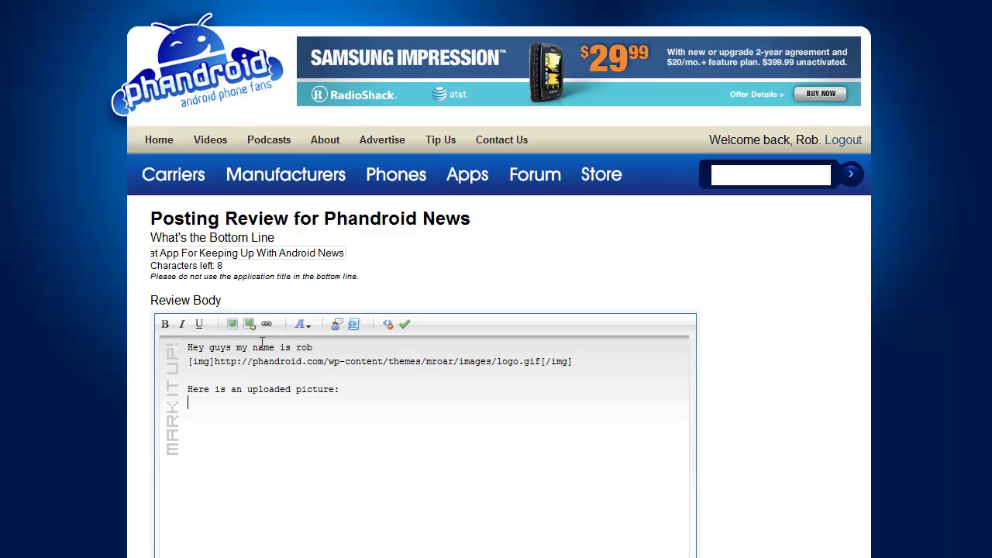
Upload acer-f12.jpg from the computer into the review body as an [IMG] tag
{"action": "left_click", "coordinate": [249, 324]}
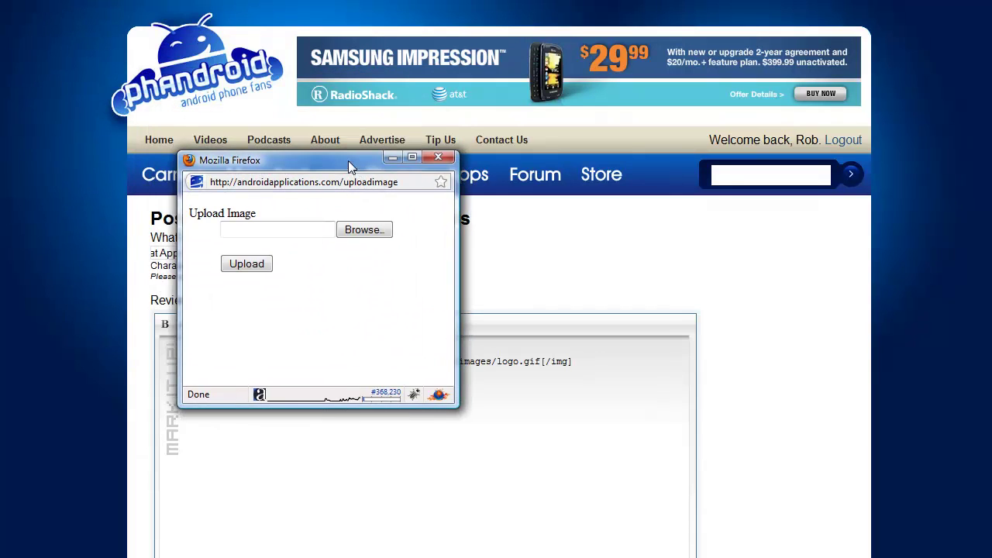
{"action": "left_click", "coordinate": [361, 233]}
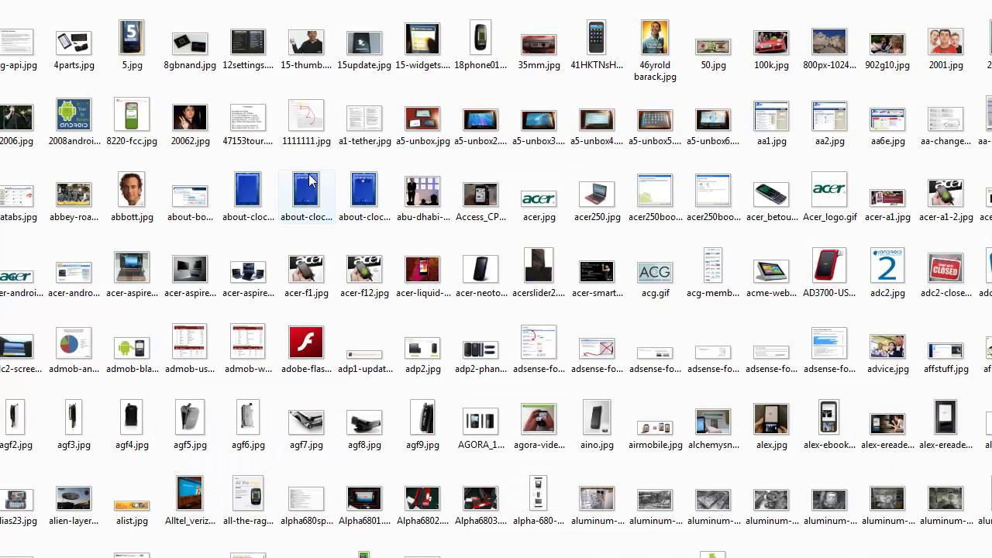
{"action": "double_click", "coordinate": [360, 291]}
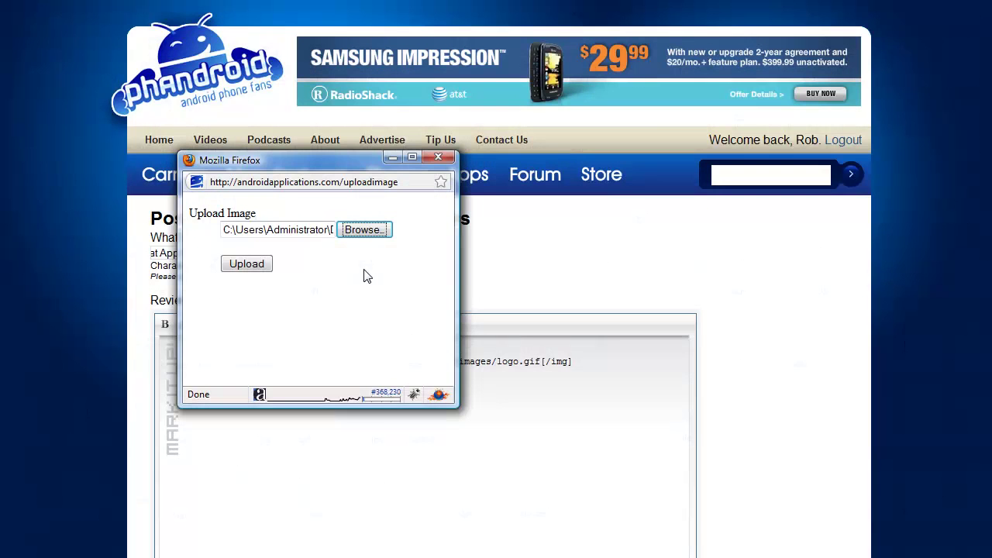
{"action": "left_click", "coordinate": [248, 265]}
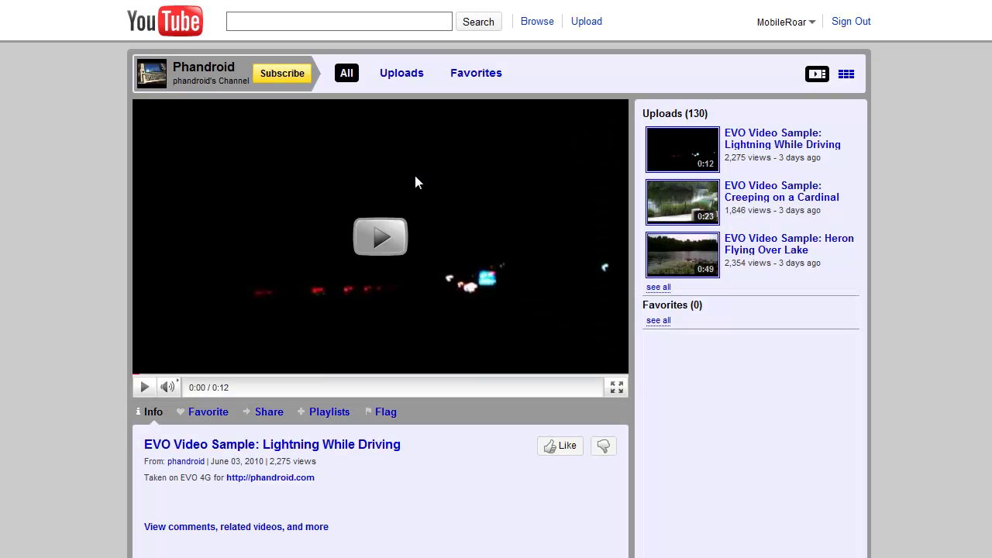
Open the Lightning While Driving video on YouTube and copy its link
{"action": "left_click", "coordinate": [345, 448]}
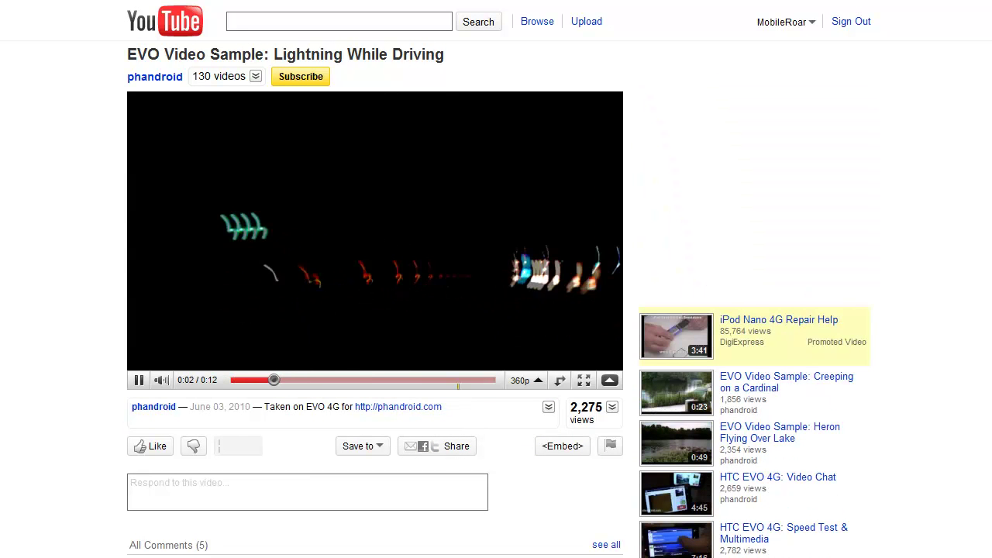
{"action": "left_click", "coordinate": [138, 380]}
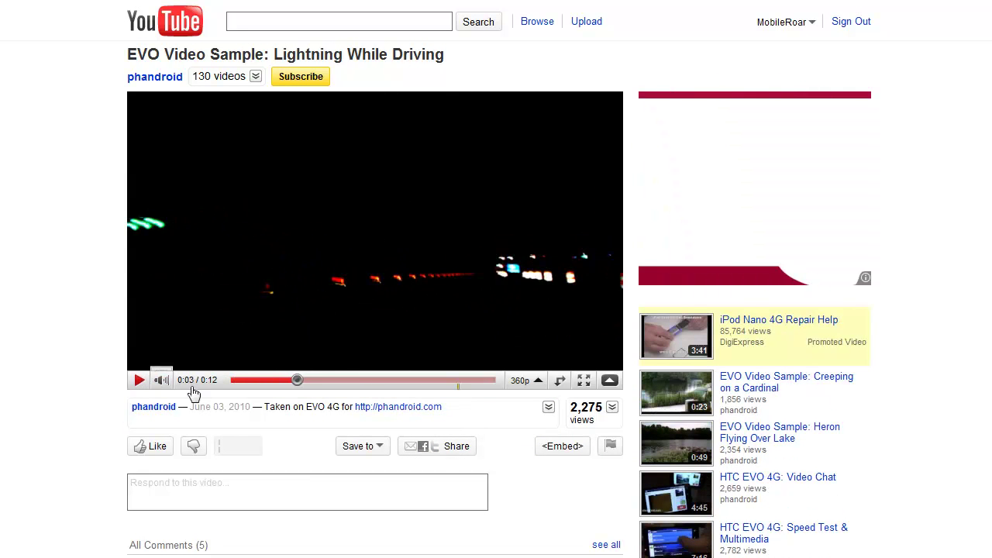
{"action": "left_click", "coordinate": [568, 455]}
{"action": "left_click", "coordinate": [568, 449]}
{"action": "left_click", "coordinate": [520, 379]}
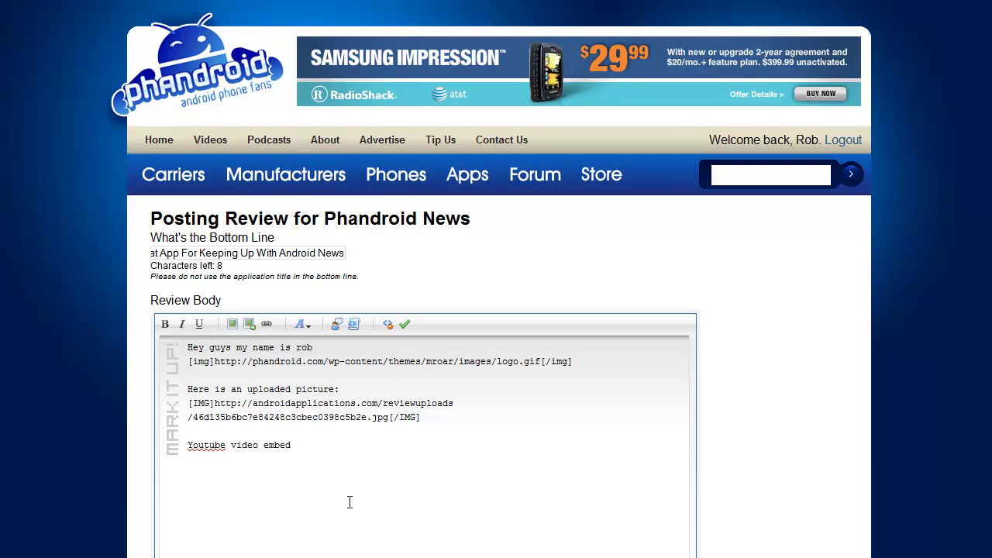
Paste the video link on a new line after 'Youtube video embed:' and post the review
{"action": "type", "text": ":"}
{"action": "key", "text": "Return"}
{"action": "type", "text": "http://www.youtube.com/watch?v=-0n2aSBpGWo"}
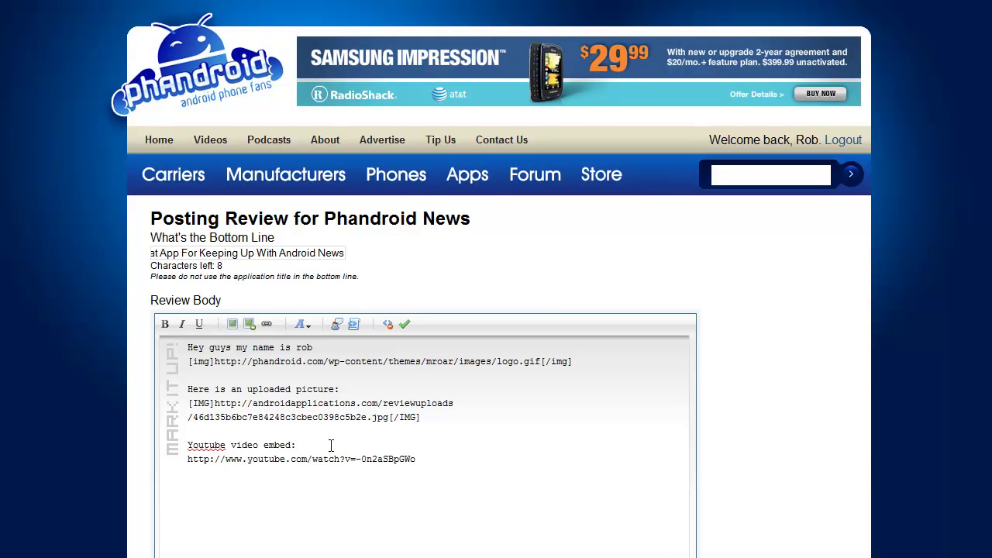
{"action": "scroll", "coordinate": [329, 412], "scroll_direction": "down", "scroll_amount": 2}
{"action": "left_click", "coordinate": [238, 553]}
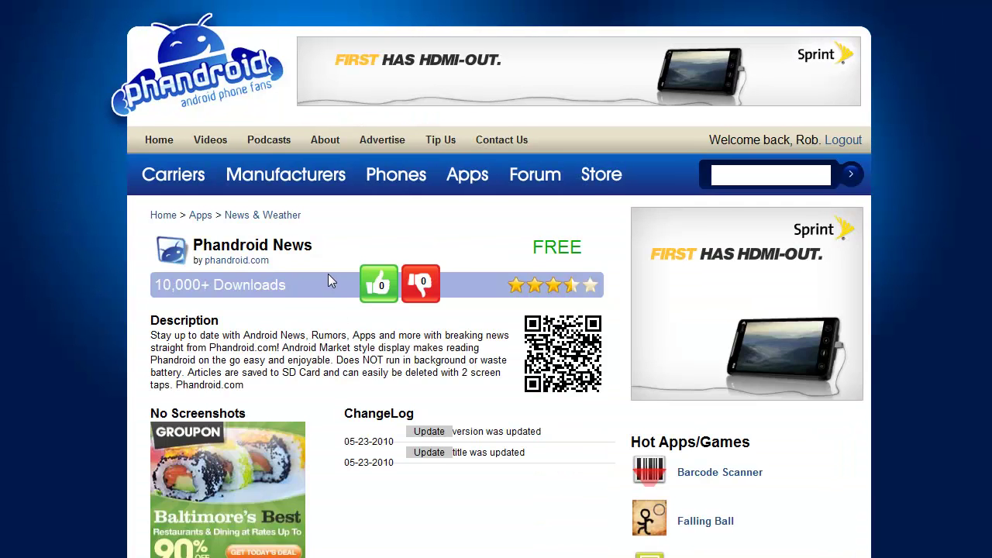
Open the posted Phandroid News review from the Reviews table
{"action": "scroll", "coordinate": [330, 276], "scroll_direction": "down", "scroll_amount": 3}
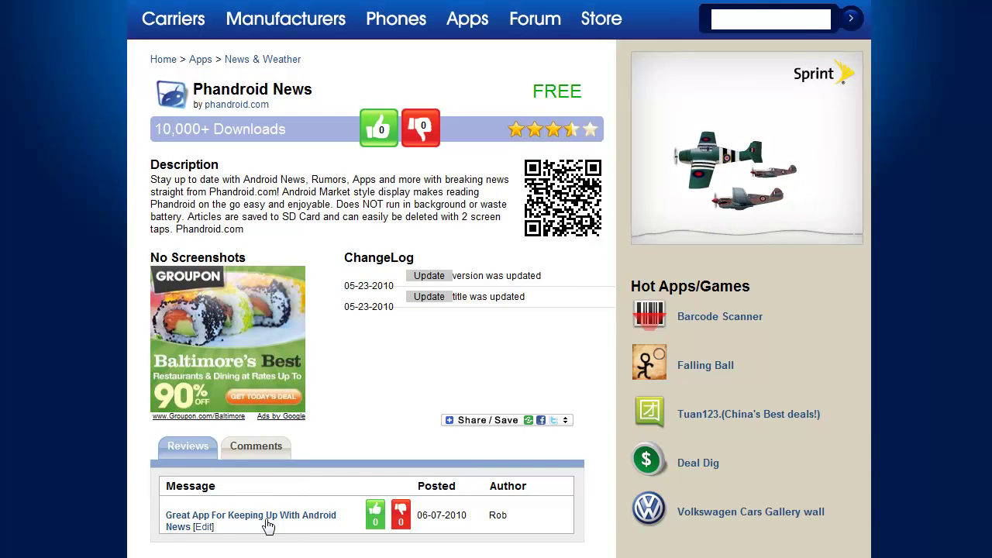
{"action": "left_click", "coordinate": [262, 524]}
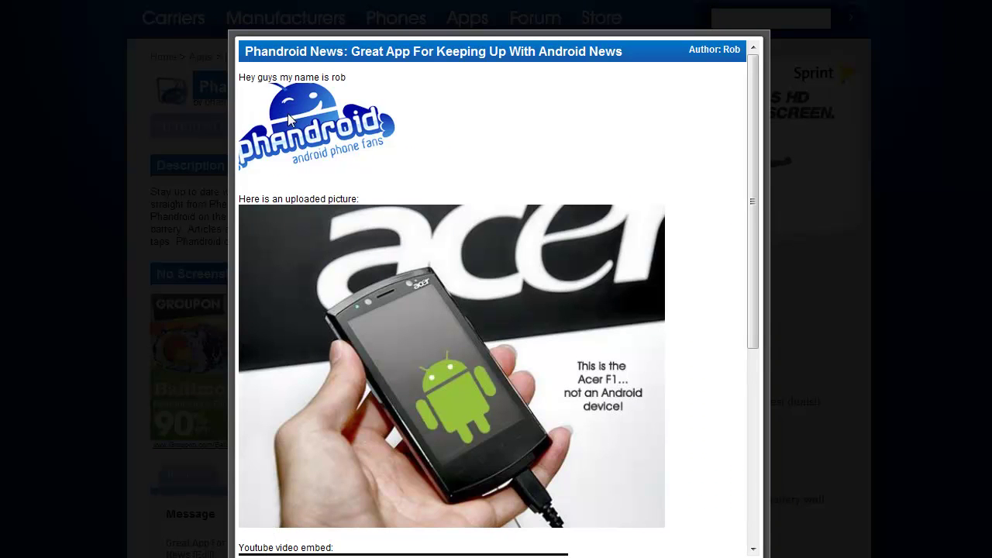
{"action": "mouse_move", "coordinate": [329, 124]}
{"action": "left_mouse_down"}
{"action": "mouse_move", "coordinate": [313, 143]}
{"action": "mouse_move", "coordinate": [325, 130]}
{"action": "left_mouse_up"}
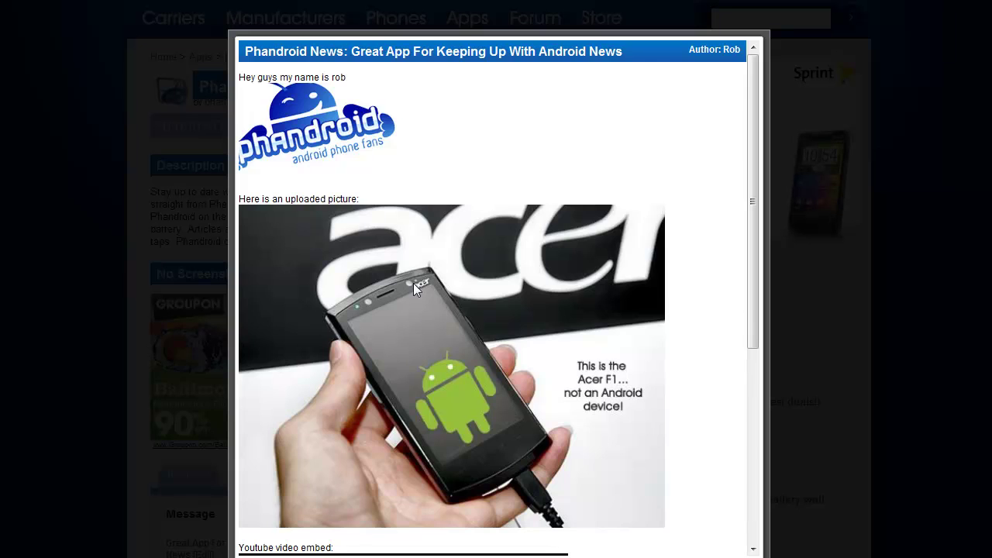
Check the review's logo, Acer photo and embedded video, then go to 'Discuss in Forums'
{"action": "scroll", "coordinate": [410, 349], "scroll_direction": "down", "scroll_amount": 5}
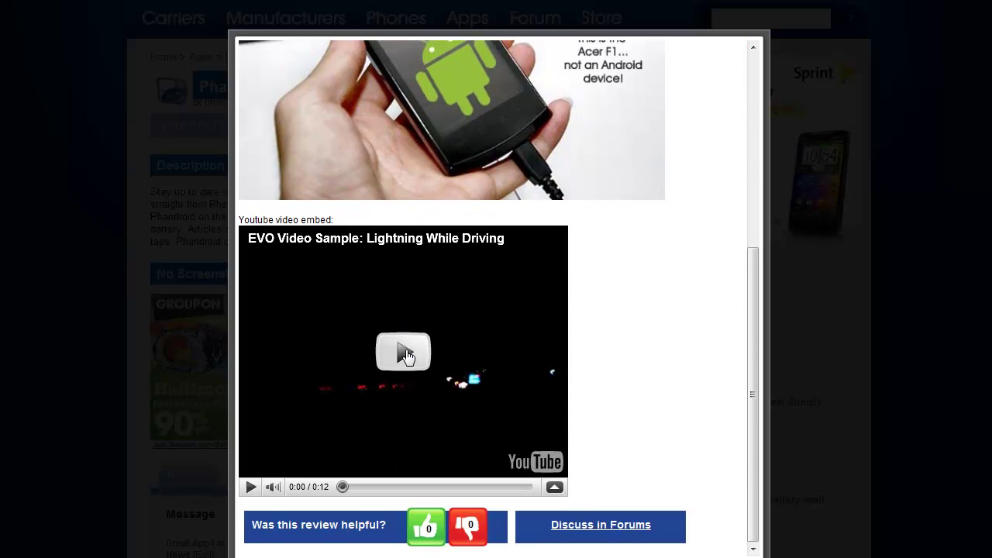
{"action": "scroll", "coordinate": [353, 202], "scroll_direction": "up", "scroll_amount": 5}
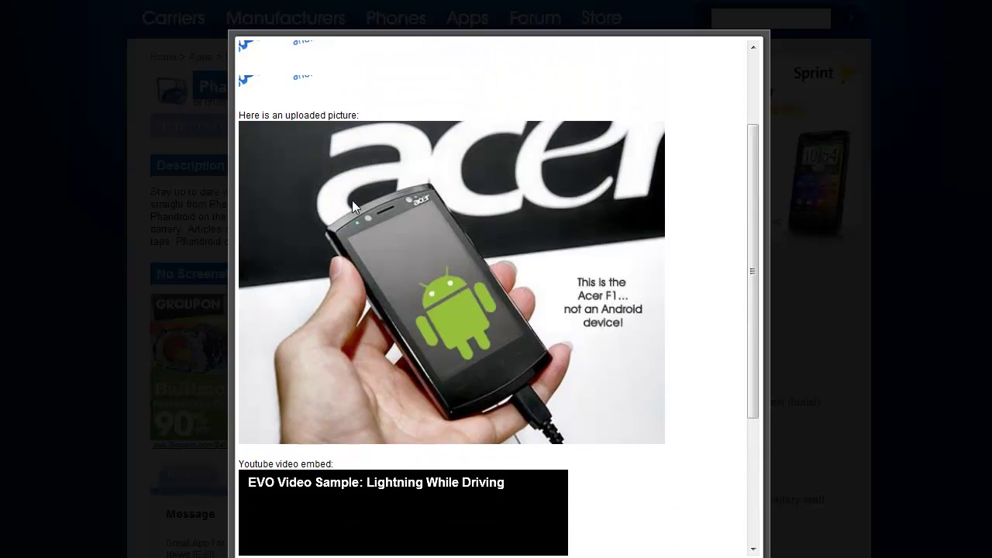
{"action": "scroll", "coordinate": [352, 203], "scroll_direction": "down", "scroll_amount": 4}
{"action": "scroll", "coordinate": [351, 207], "scroll_direction": "up", "scroll_amount": 4}
{"action": "scroll", "coordinate": [350, 211], "scroll_direction": "down", "scroll_amount": 5}
{"action": "scroll", "coordinate": [351, 214], "scroll_direction": "up", "scroll_amount": 4}
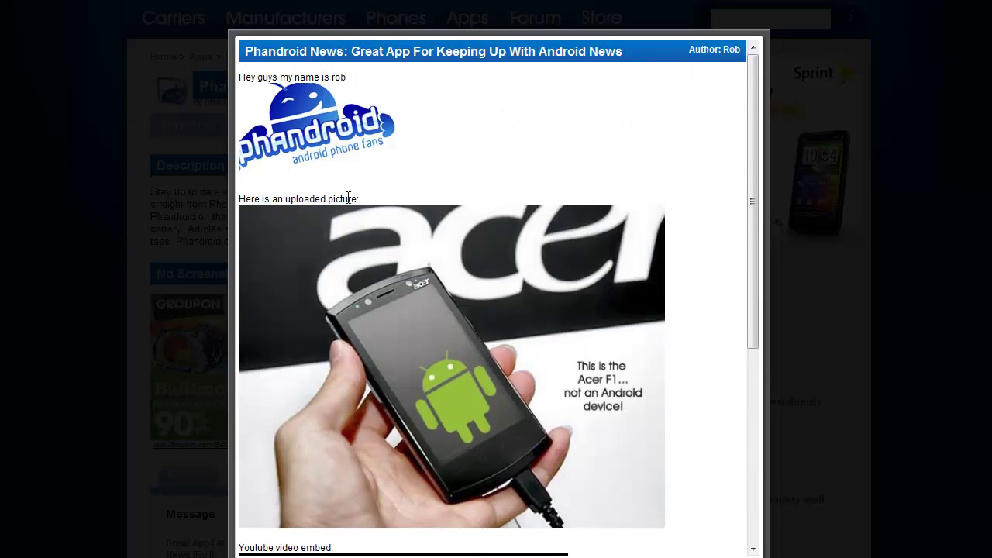
{"action": "scroll", "coordinate": [355, 211], "scroll_direction": "down", "scroll_amount": 5}
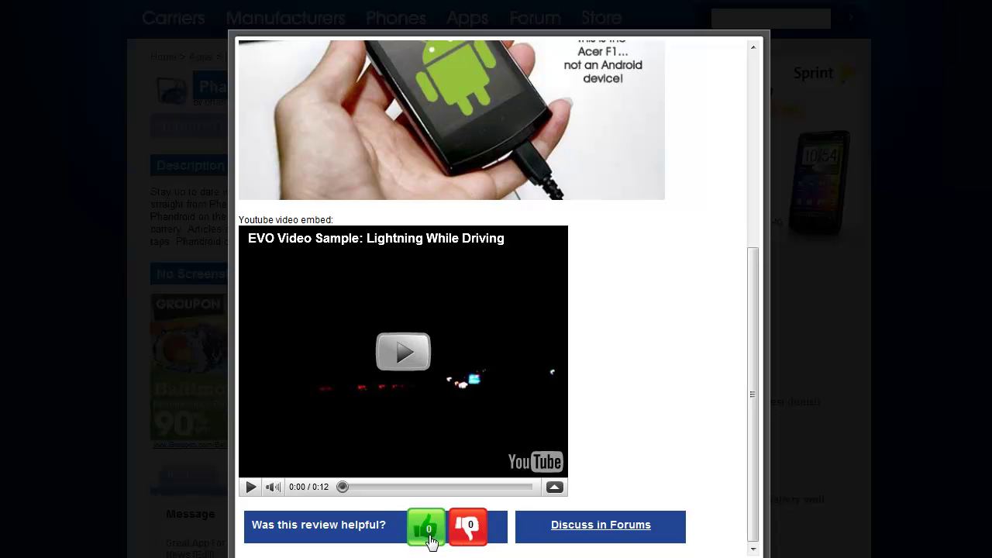
{"action": "left_click", "coordinate": [585, 531]}
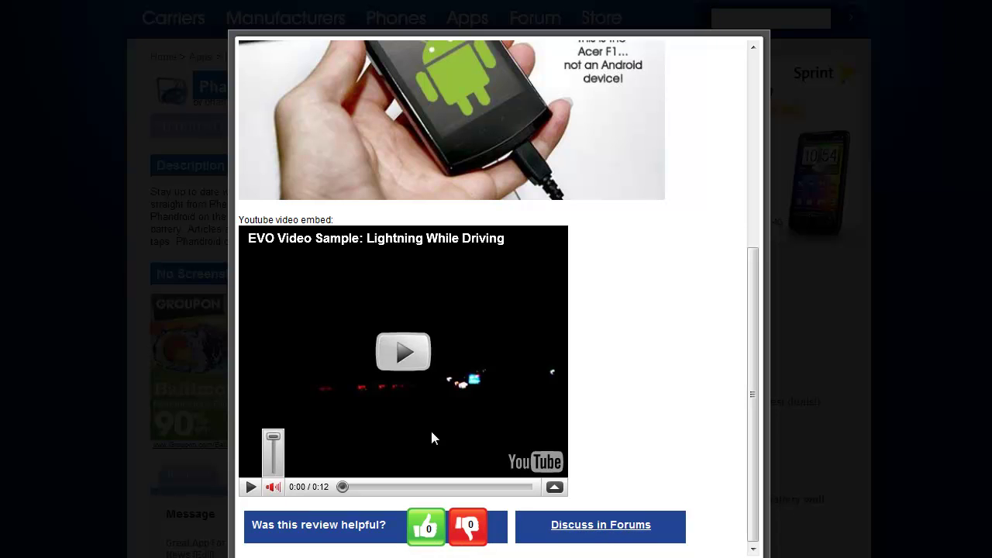
Scroll through the review's locked AndroidForums thread
{"action": "scroll", "coordinate": [450, 343], "scroll_direction": "down", "scroll_amount": 6}
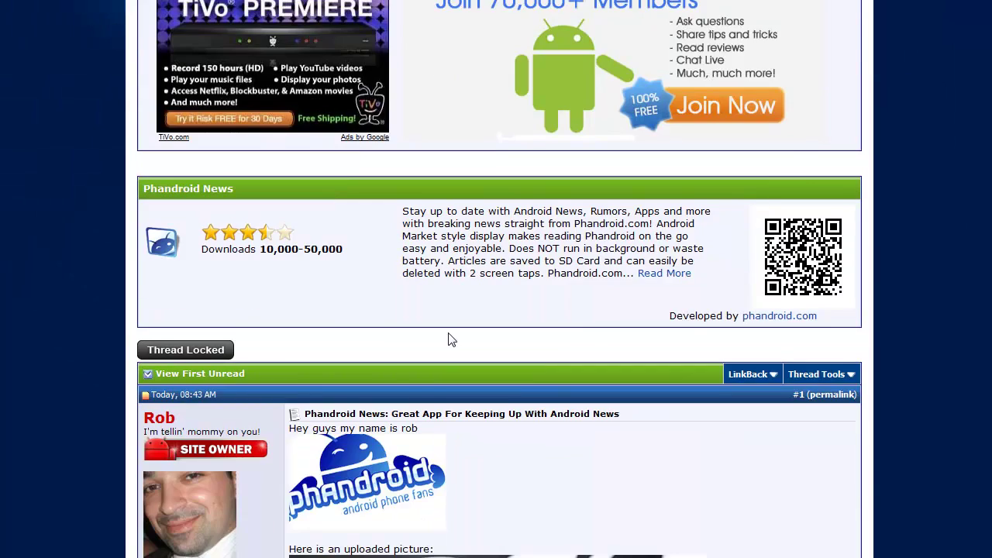
{"action": "scroll", "coordinate": [460, 282], "scroll_direction": "down", "scroll_amount": 3}
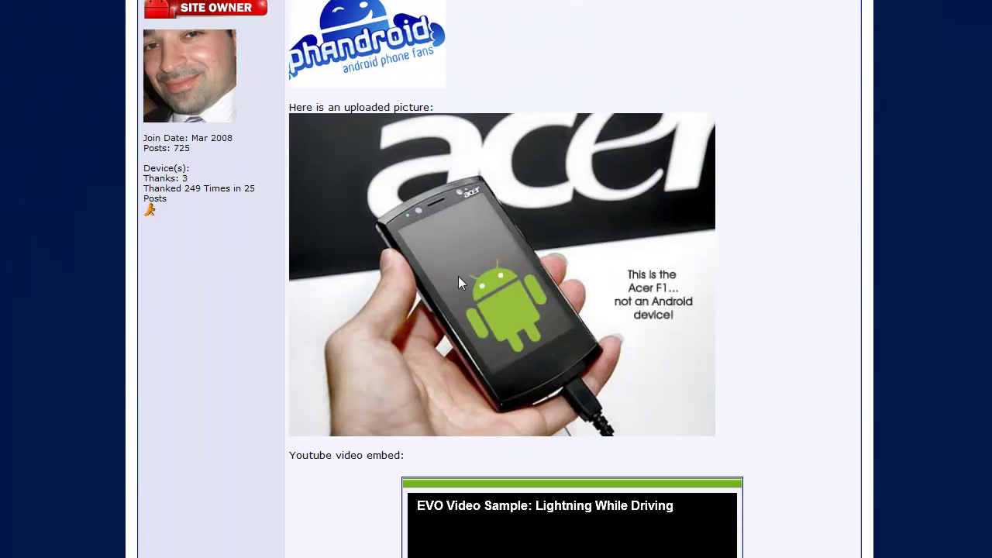
{"action": "scroll", "coordinate": [458, 276], "scroll_direction": "up", "scroll_amount": 4}
{"action": "scroll", "coordinate": [458, 277], "scroll_direction": "down", "scroll_amount": 9}
{"action": "scroll", "coordinate": [458, 283], "scroll_direction": "down", "scroll_amount": 4}
{"action": "scroll", "coordinate": [457, 287], "scroll_direction": "up", "scroll_amount": 17}
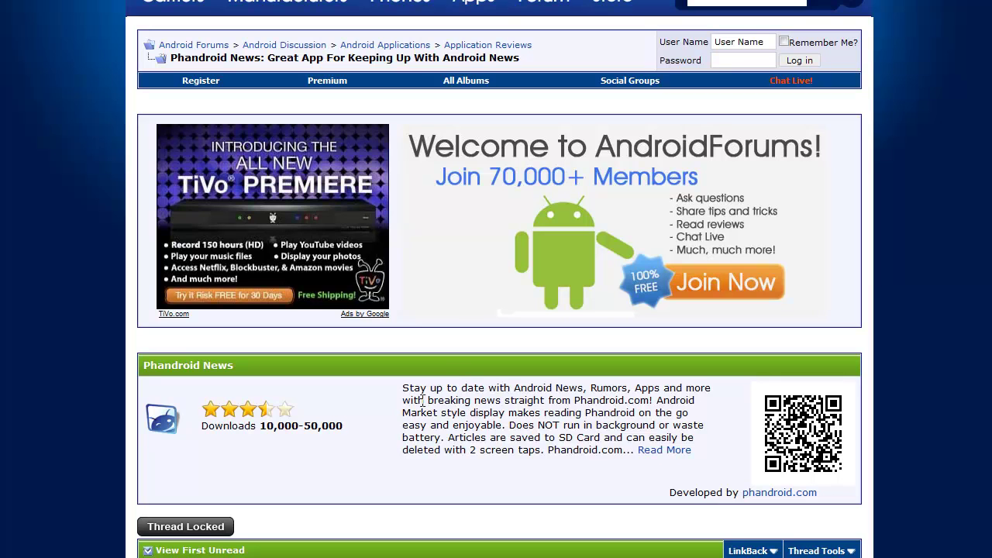
{"action": "scroll", "coordinate": [405, 417], "scroll_direction": "down", "scroll_amount": 6}
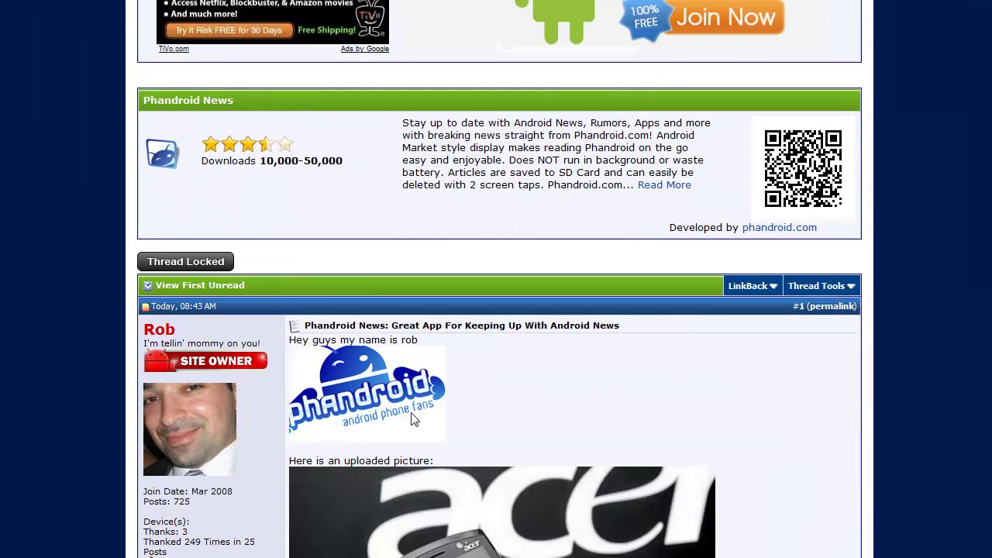
{"action": "scroll", "coordinate": [405, 415], "scroll_direction": "up", "scroll_amount": 10}
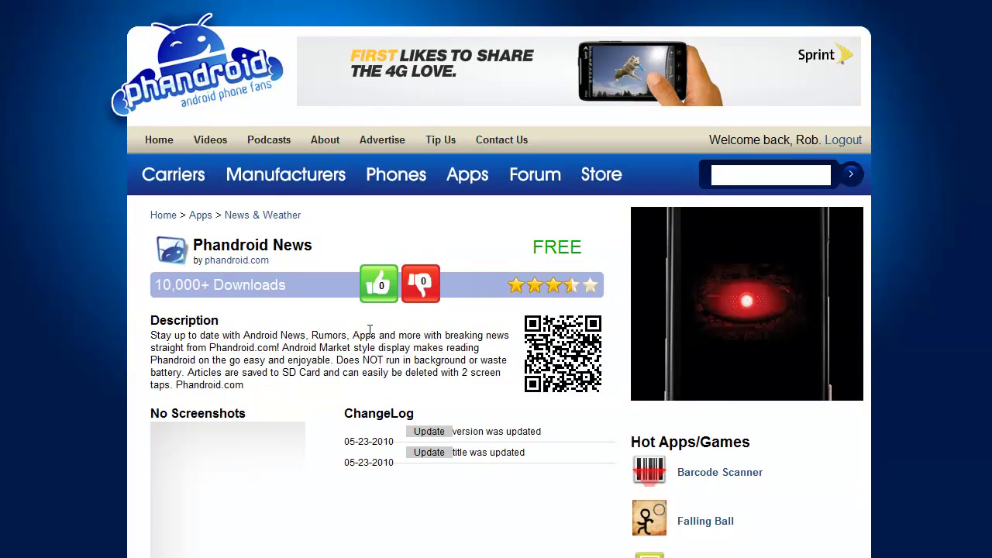
Look over the user comments for Phandroid News
{"action": "scroll", "coordinate": [280, 342], "scroll_direction": "down", "scroll_amount": 2}
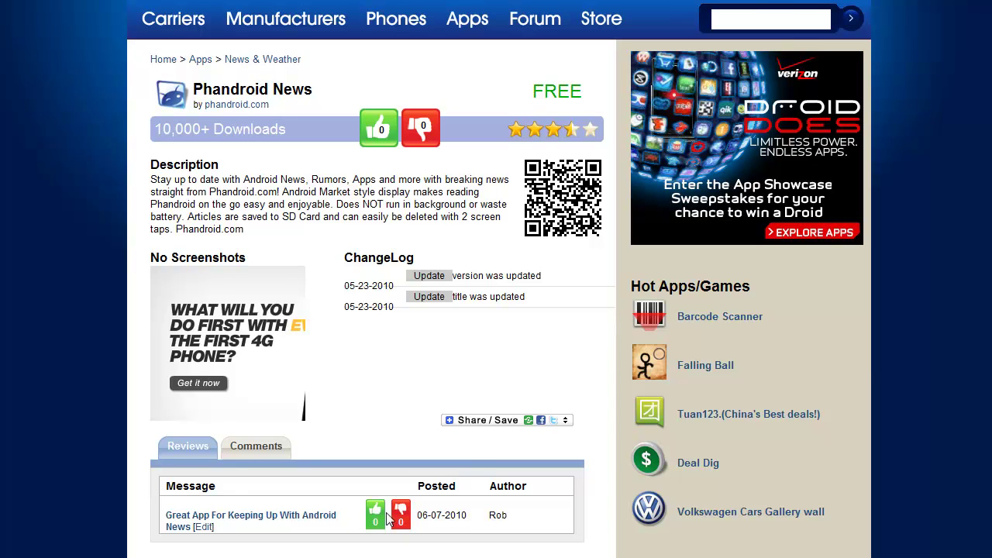
{"action": "left_click", "coordinate": [258, 448]}
{"action": "scroll", "coordinate": [304, 496], "scroll_direction": "down", "scroll_amount": 3}
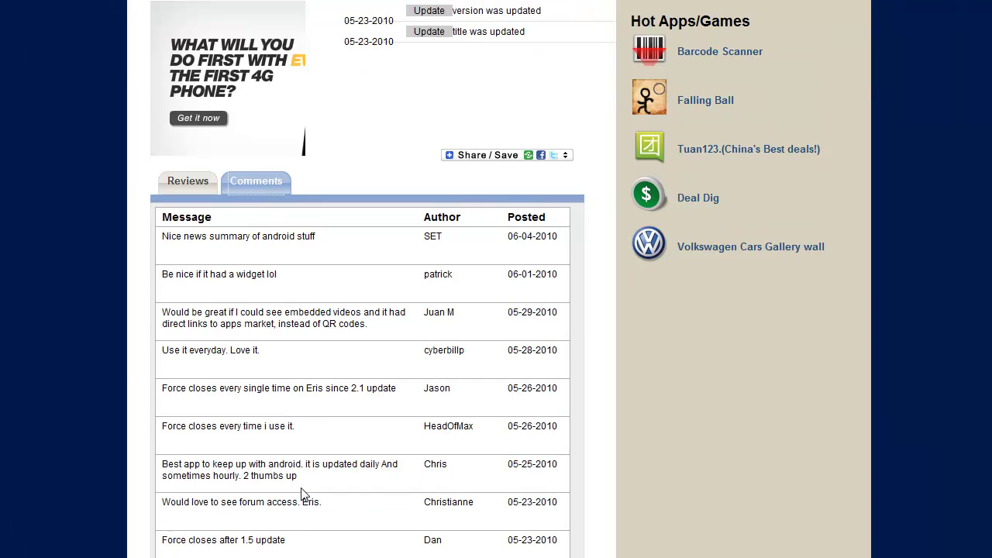
{"action": "scroll", "coordinate": [302, 492], "scroll_direction": "up", "scroll_amount": 2}
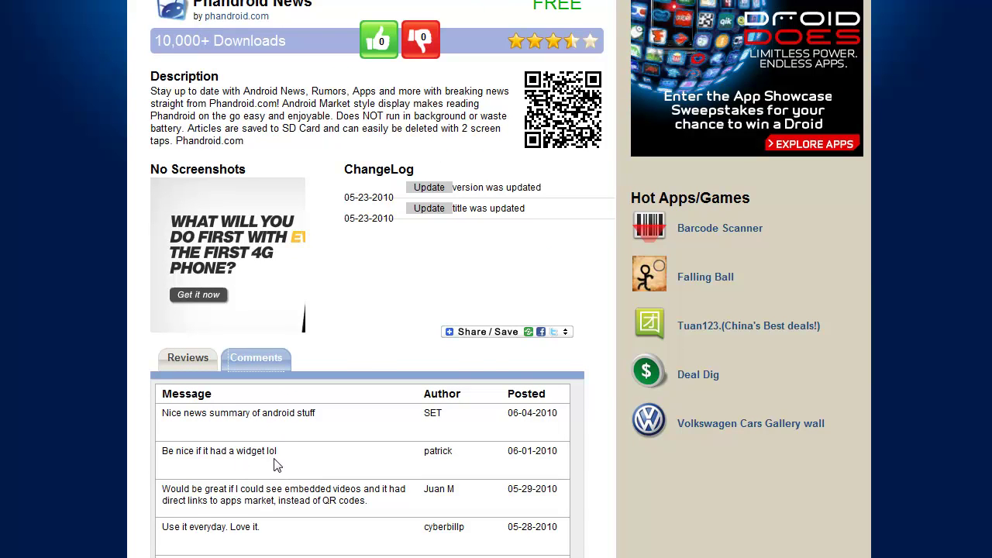
{"action": "scroll", "coordinate": [275, 465], "scroll_direction": "up", "scroll_amount": 2}
Back on Reviews, vote Phandroid News thumbs-up and confirm the alert
{"action": "left_click", "coordinate": [203, 536]}
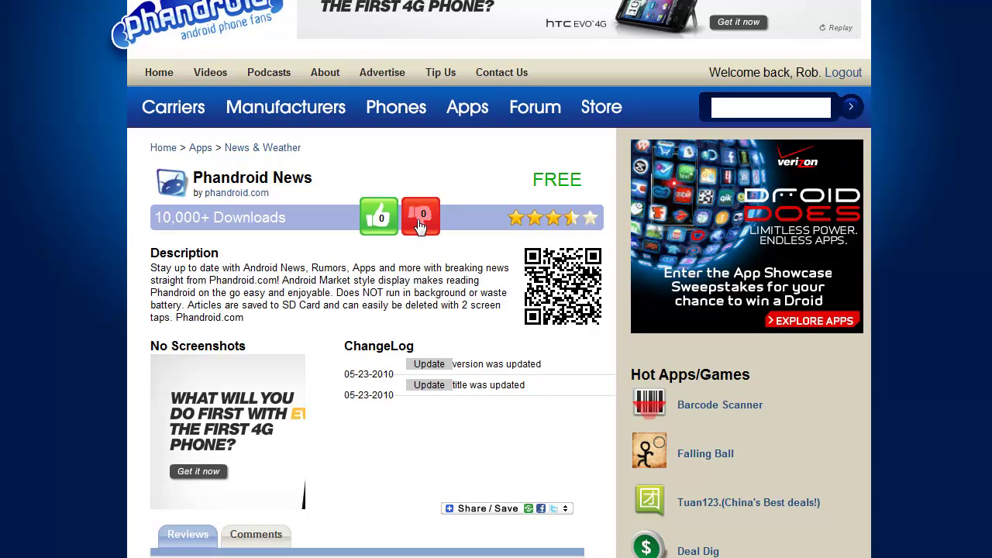
{"action": "left_click", "coordinate": [378, 223]}
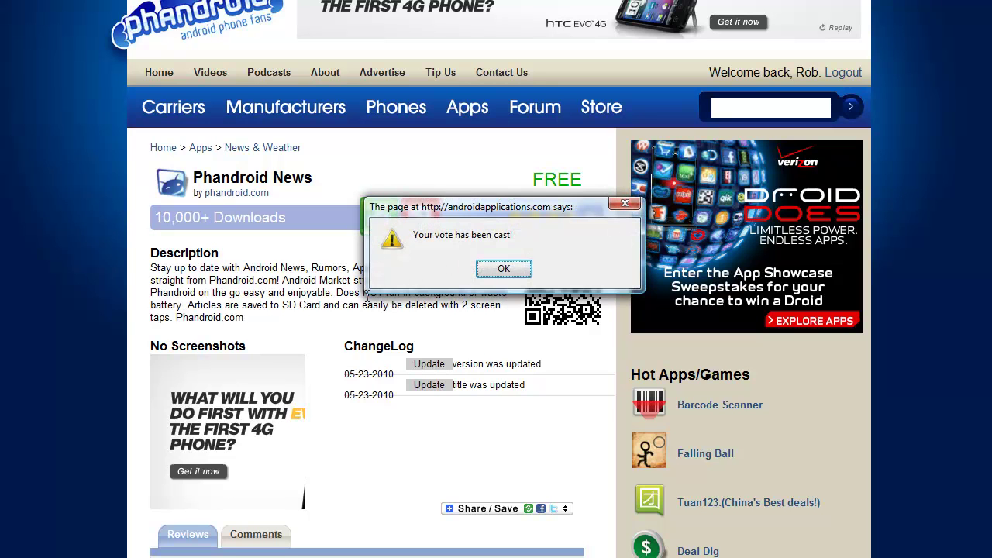
{"action": "left_click", "coordinate": [487, 277]}
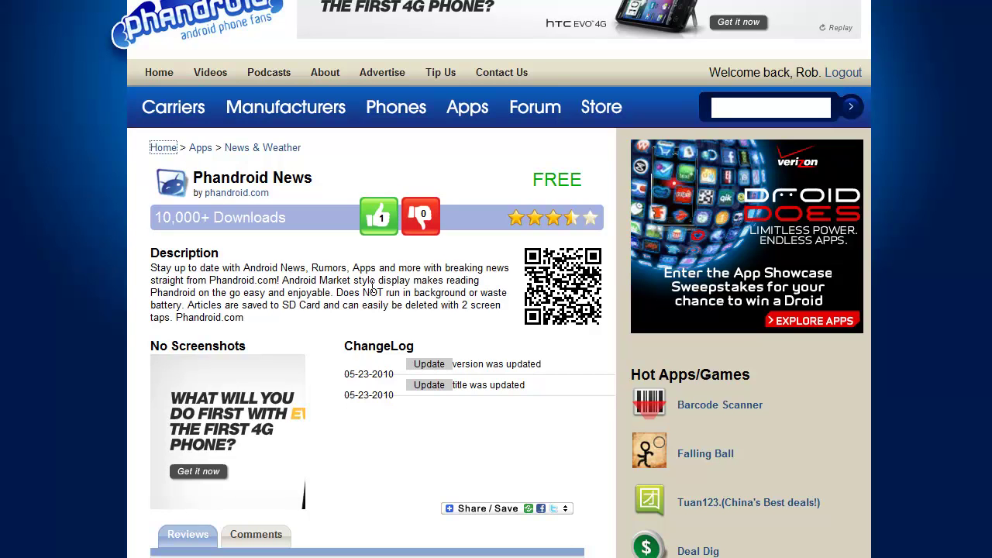
Return to the AndroidApplications.com apps listing page
{"action": "key", "text": "alt+Left"}
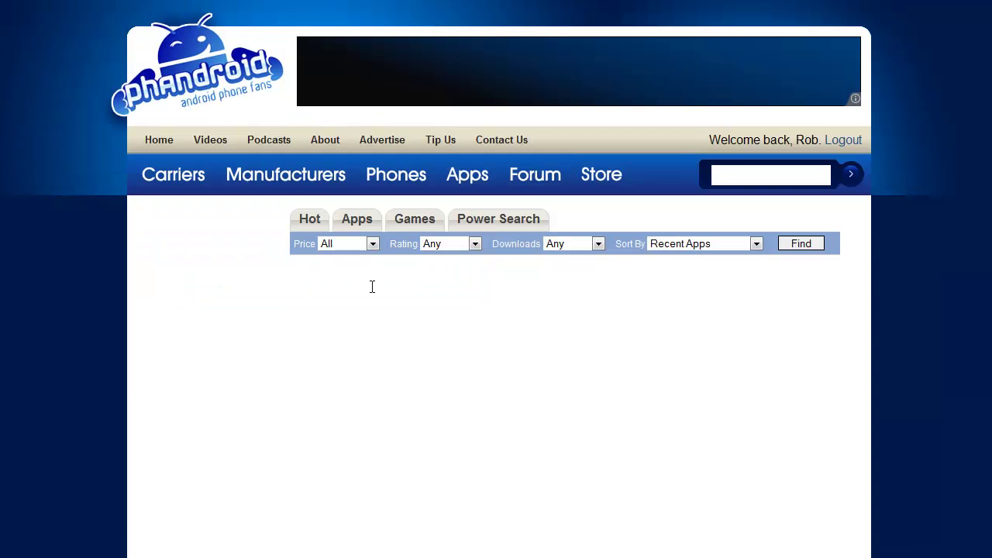